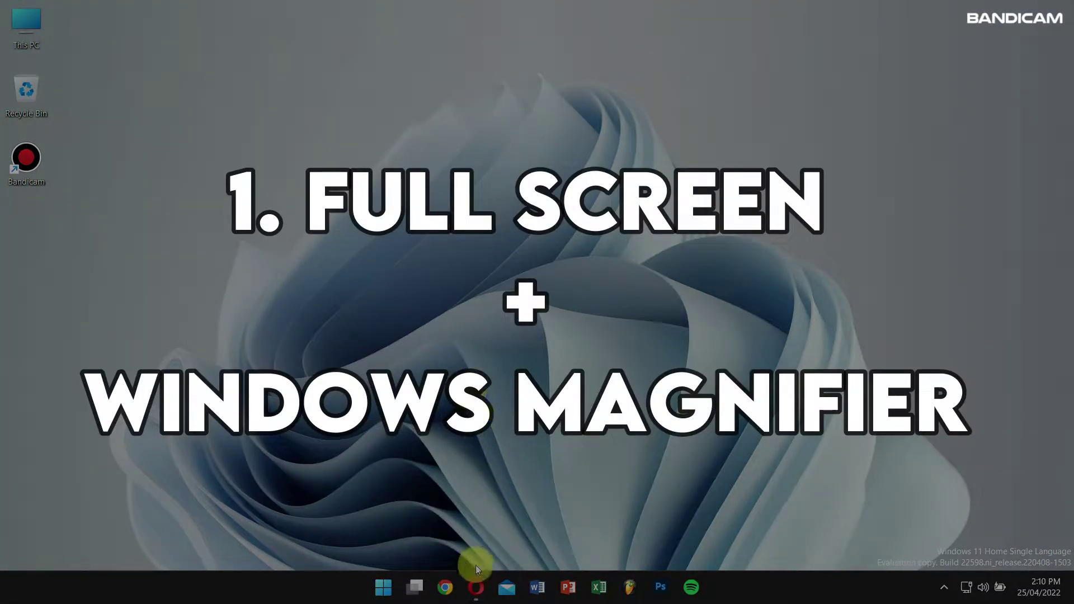
Step: Bring up Opera, launch Bandicam and uncheck 'Show mouse cursor' in Video settings
{"action": "left_click", "coordinate": [476, 588]}
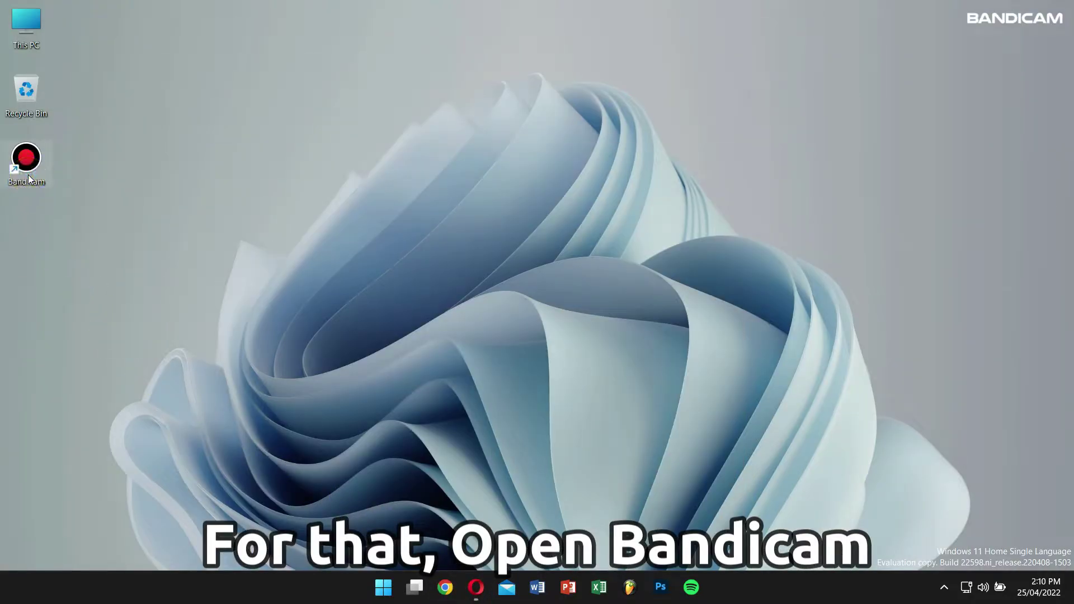
{"action": "double_click", "coordinate": [28, 176]}
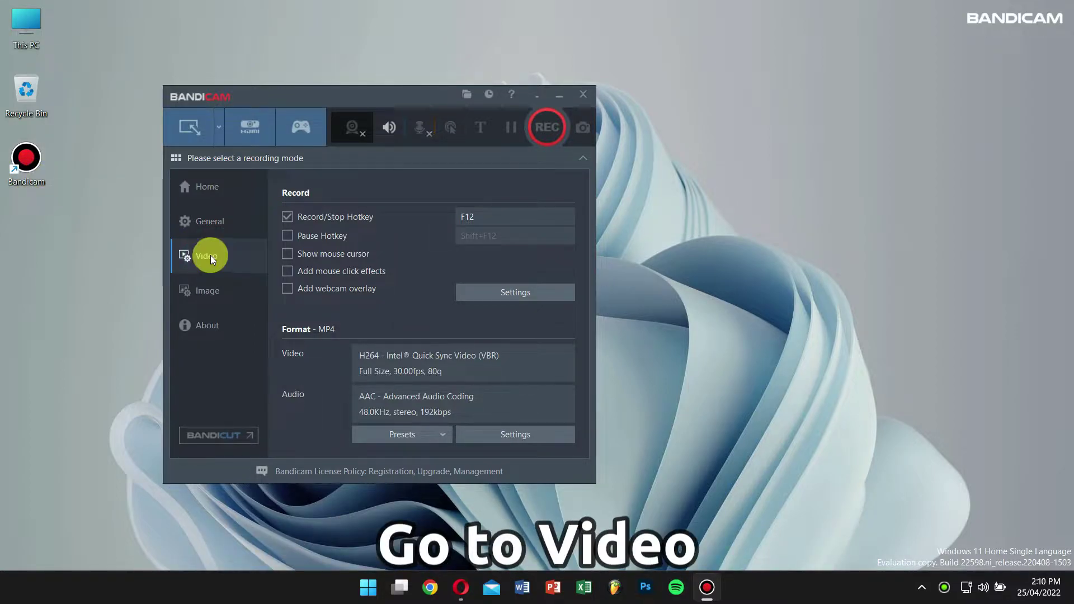
{"action": "left_click", "coordinate": [288, 257]}
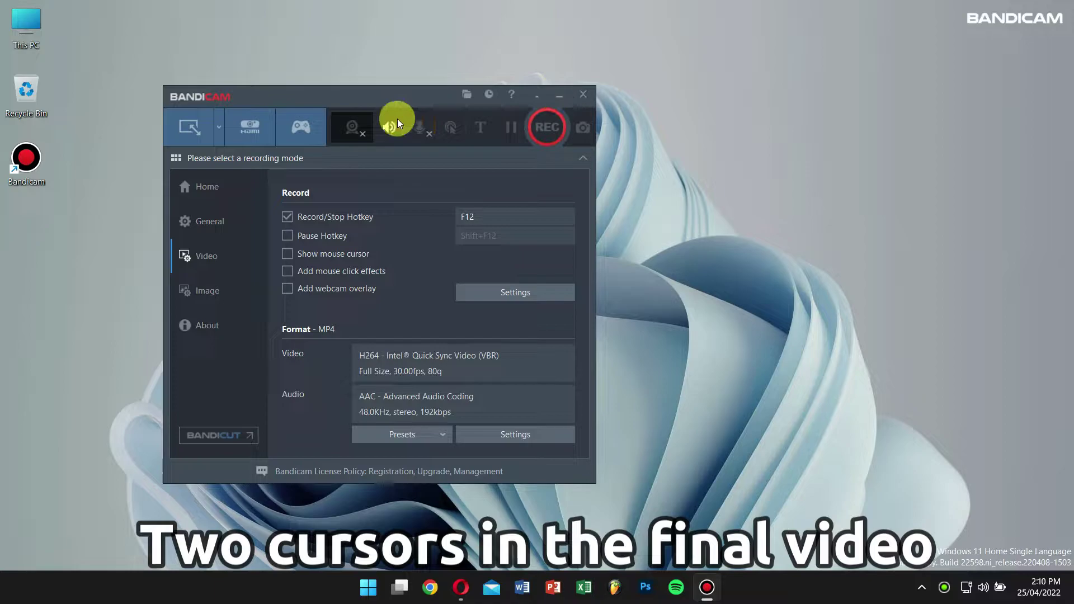
Step: Set the recording mode to Fullscreen > Display 1 and minimize the Bandicam window
{"action": "left_click", "coordinate": [215, 141]}
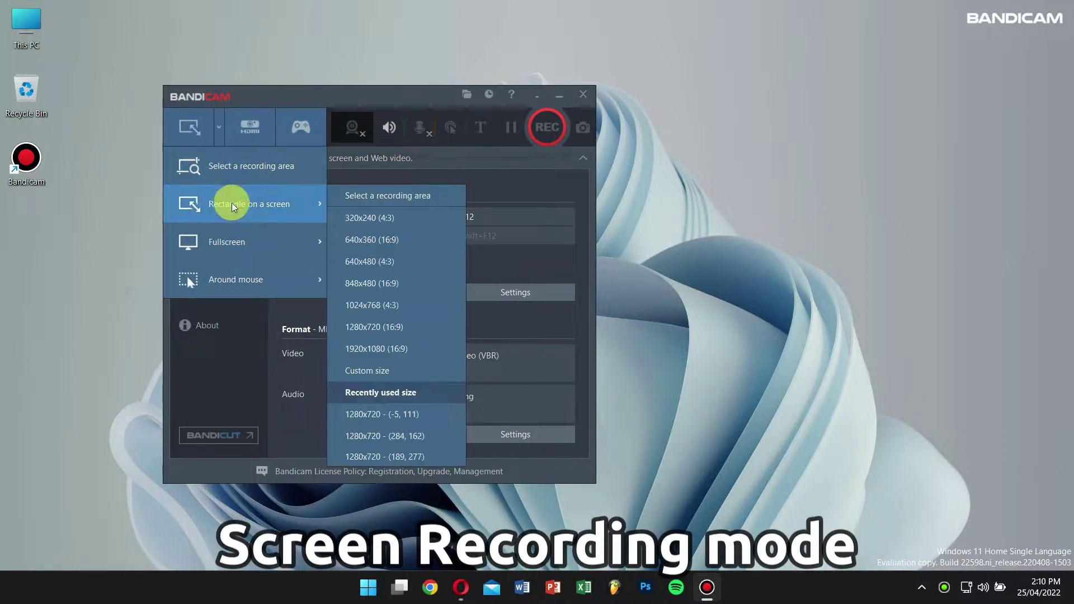
{"action": "mouse_move", "coordinate": [243, 242]}
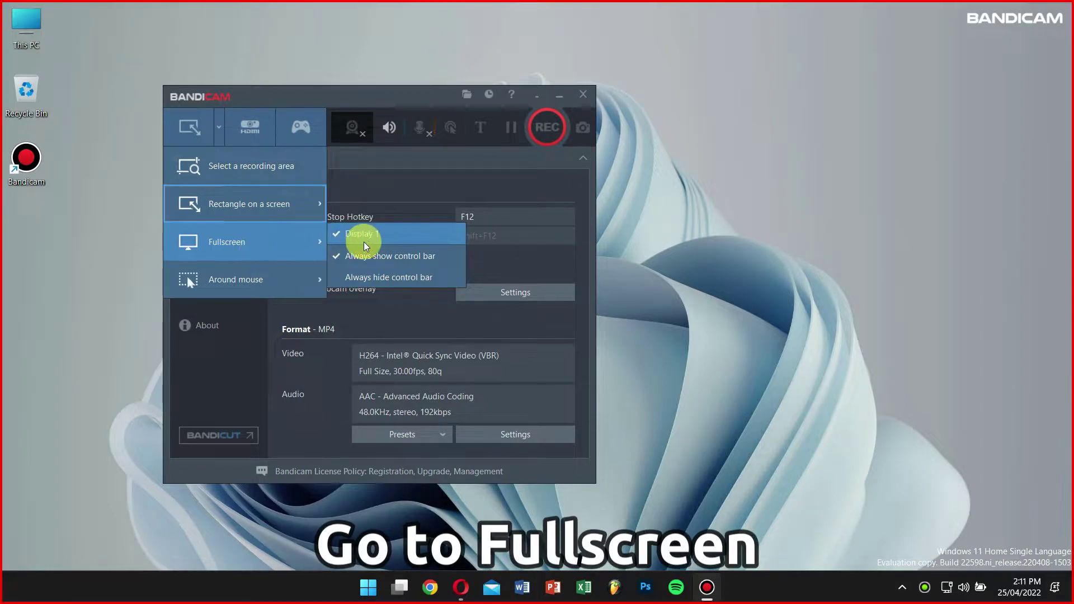
{"action": "left_click", "coordinate": [402, 232]}
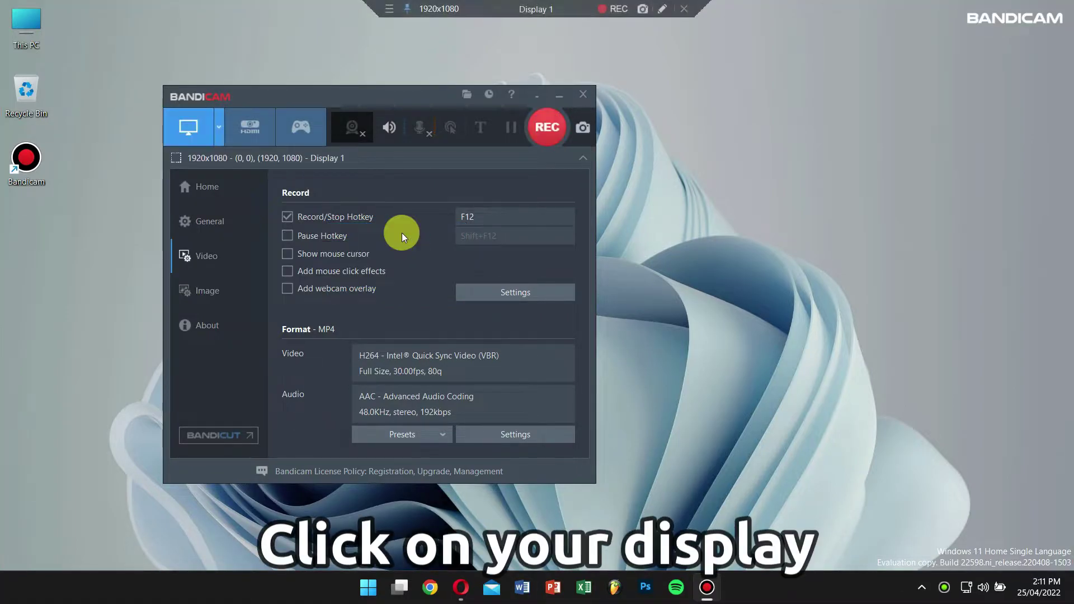
{"action": "left_click", "coordinate": [560, 89]}
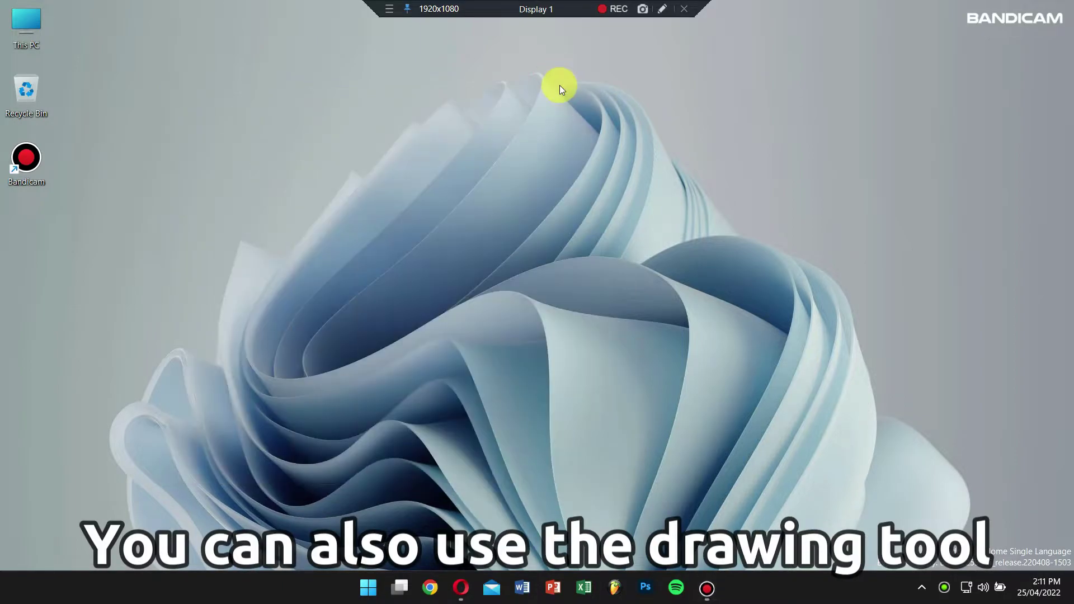
Step: Toggle the on-screen pencil drawing toolbar on and off again
{"action": "left_click", "coordinate": [661, 10]}
{"action": "left_click", "coordinate": [664, 10]}
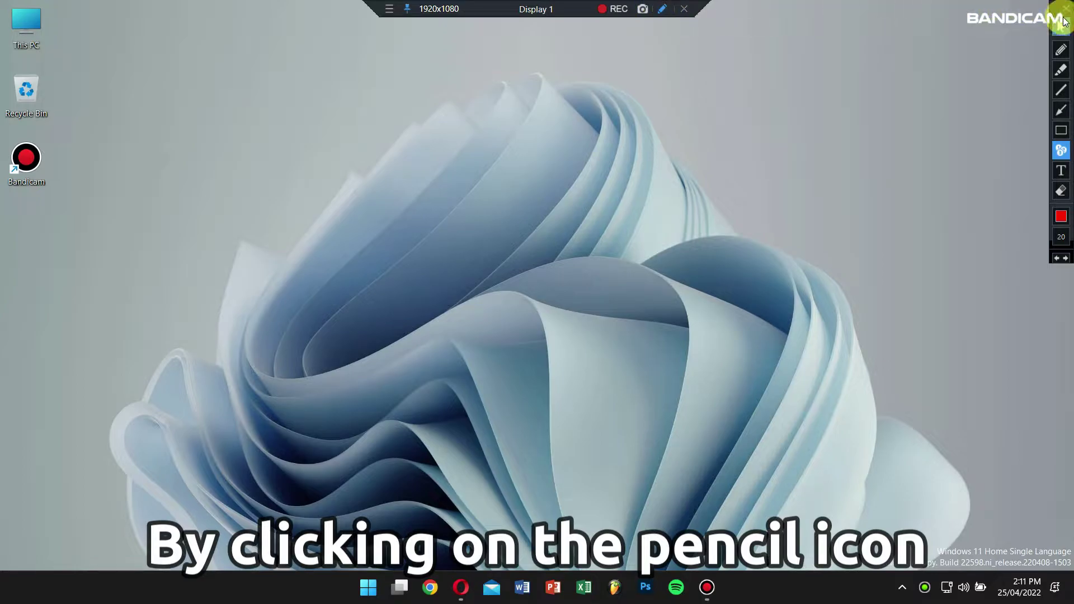
{"action": "left_click", "coordinate": [1066, 7]}
Step: Launch Magnifier from the Start search 'mag', minimize it, and return to the Bandicam website
{"action": "key", "text": "super"}
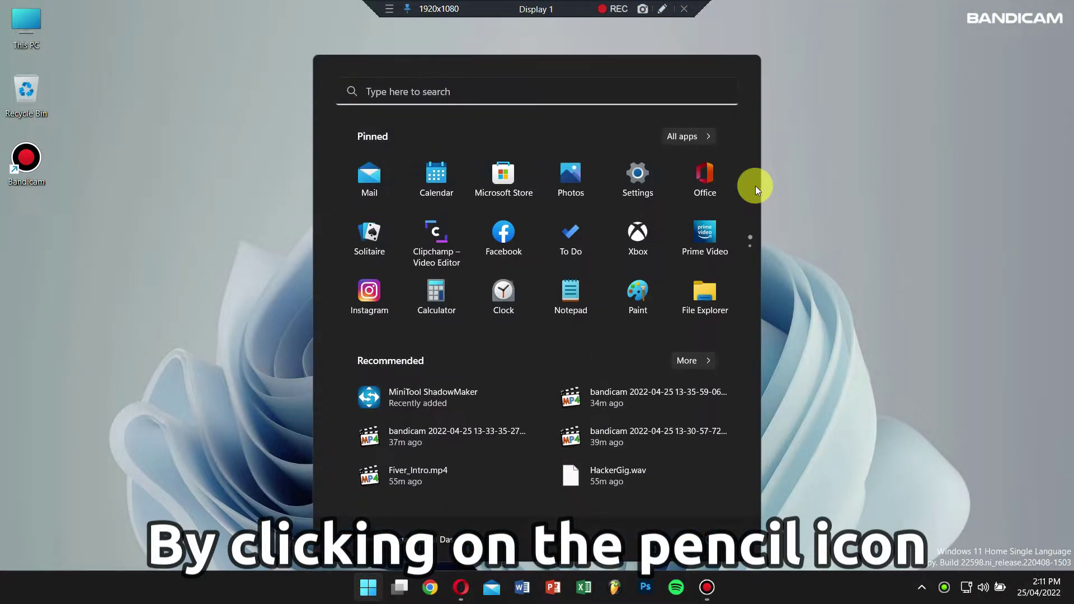
{"action": "type", "text": "mag"}
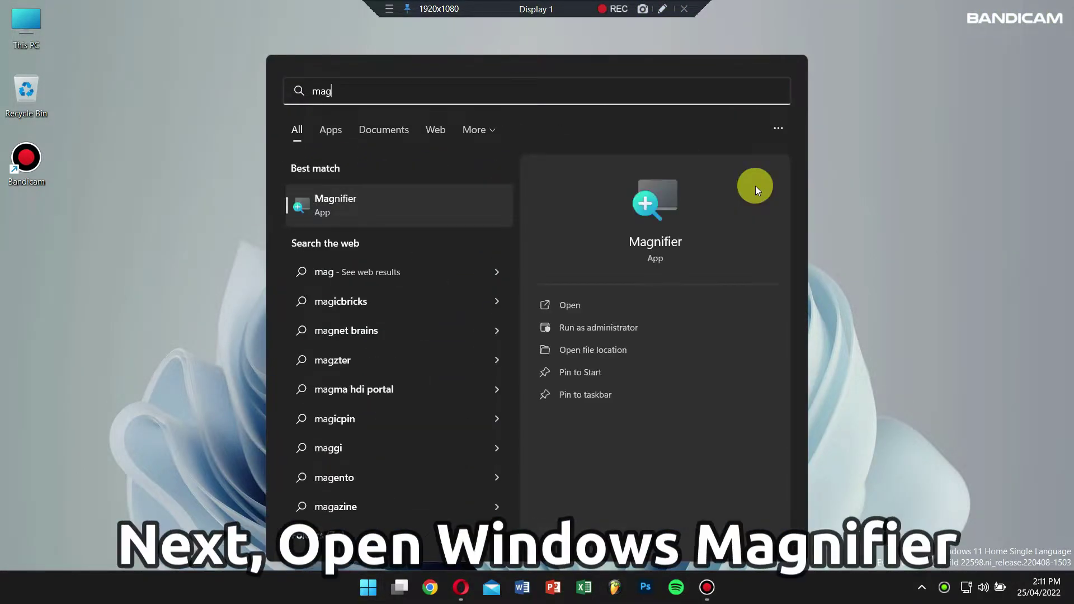
{"action": "key", "text": "Return"}
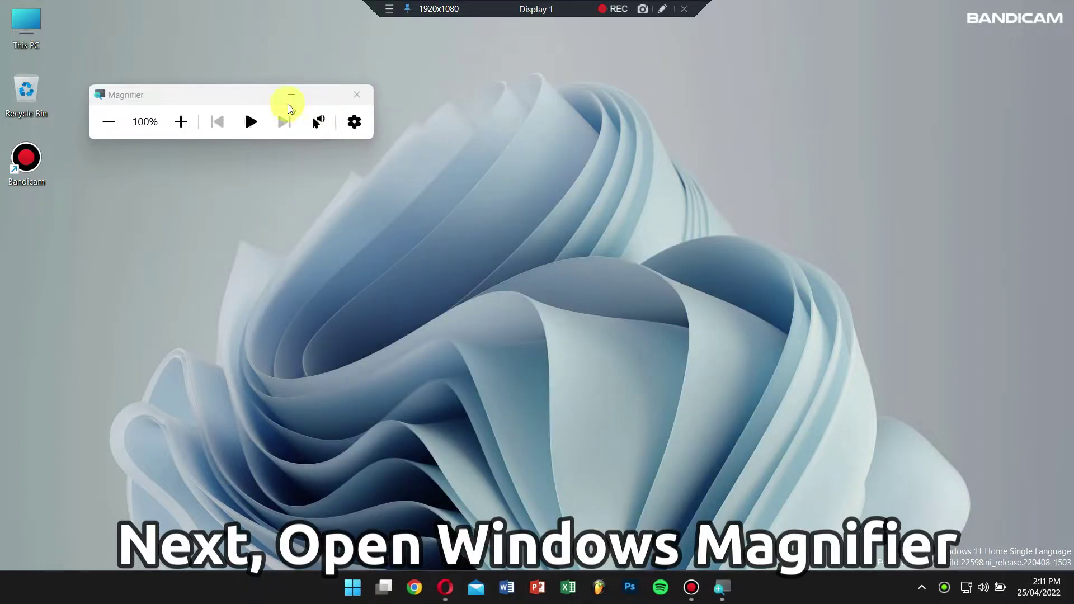
{"action": "left_click", "coordinate": [282, 99]}
{"action": "left_click", "coordinate": [444, 588]}
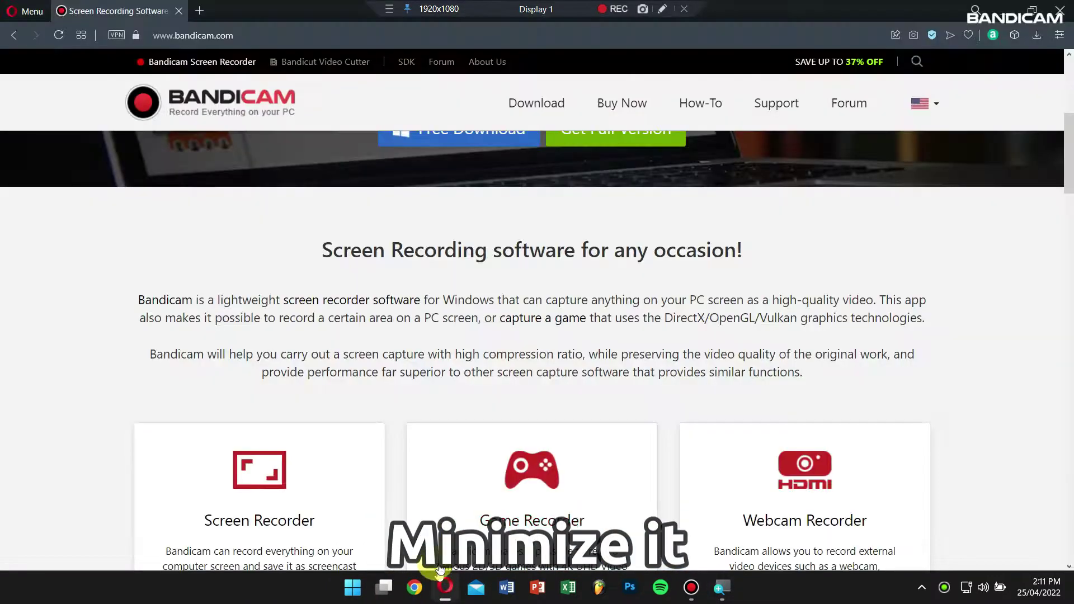
Step: Record the full screen while selecting 'PC screen' and zooming with Win+Plus/Minus
{"action": "left_click", "coordinate": [608, 8]}
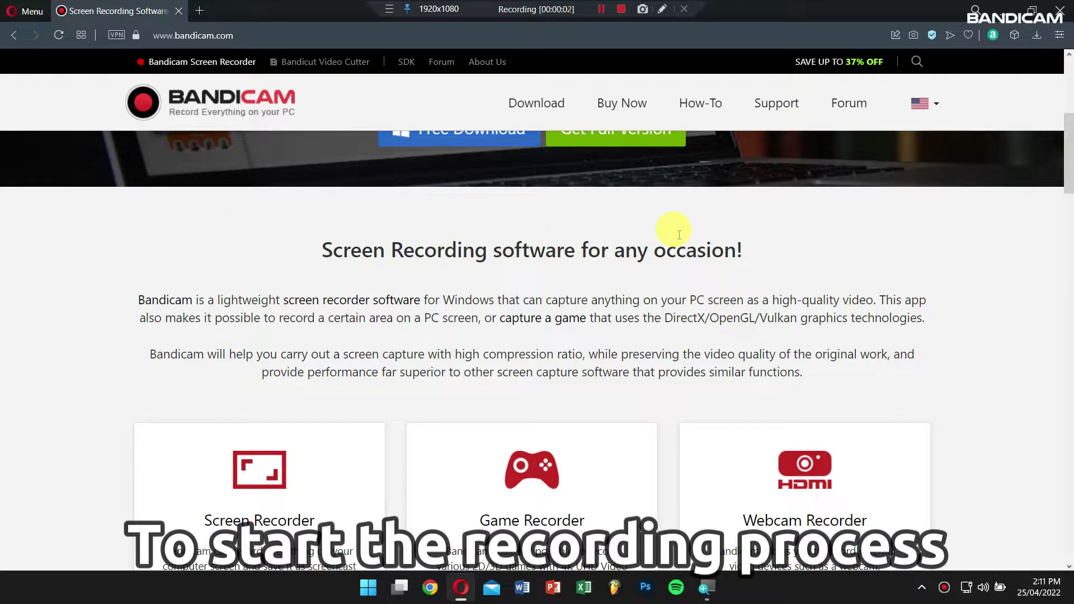
{"action": "left_click_drag", "start_coordinate": [689, 299], "coordinate": [725, 300]}
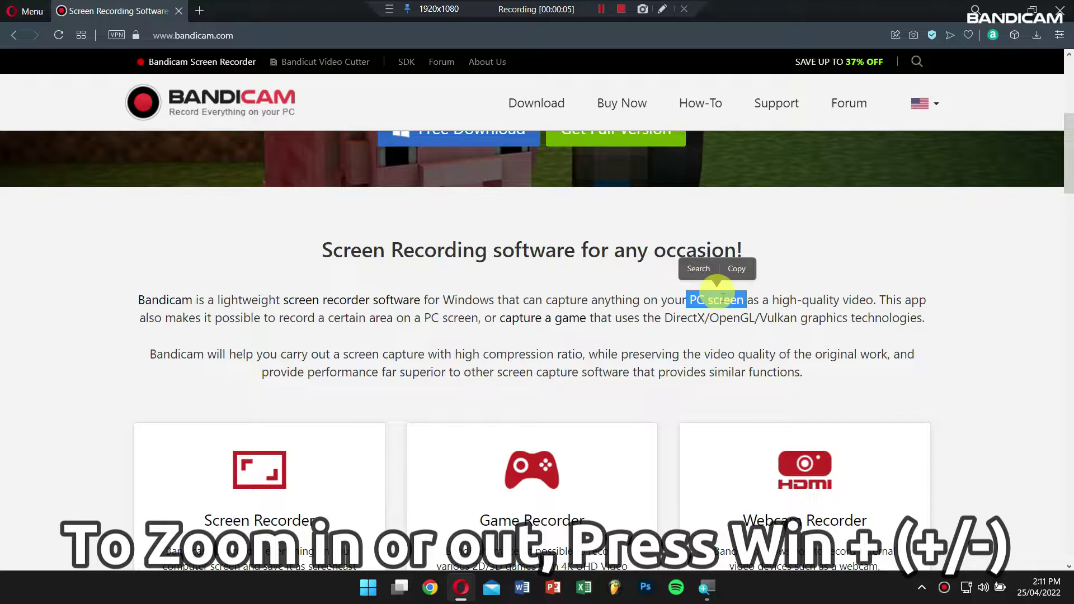
{"action": "key", "text": "super+plus"}
{"action": "key", "text": "super+plus"}
{"action": "key", "text": "super+plus"}
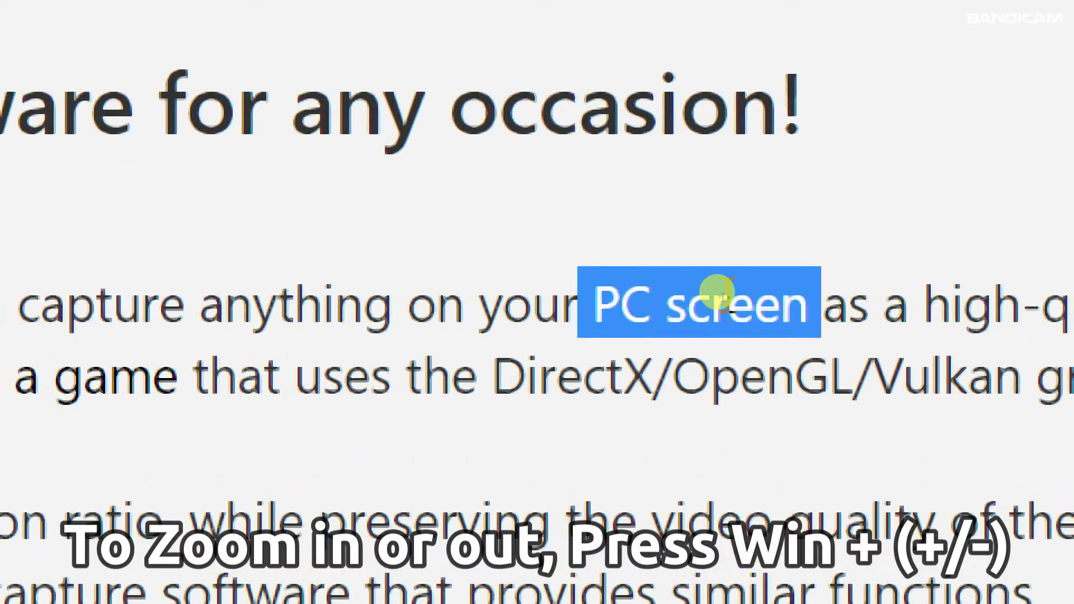
{"action": "key", "text": "super+minus"}
{"action": "key", "text": "super+minus"}
{"action": "key", "text": "super+minus"}
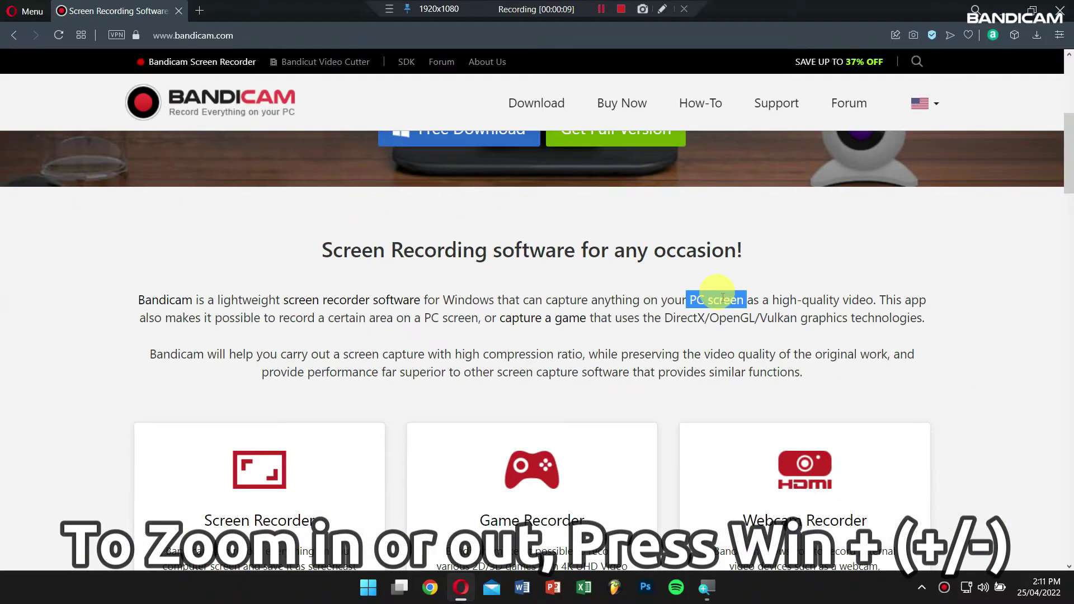
{"action": "key", "text": "super+plus"}
{"action": "key", "text": "super+minus"}
Step: Stop the recording and dismiss the Bandicam main window
{"action": "left_click", "coordinate": [611, 9]}
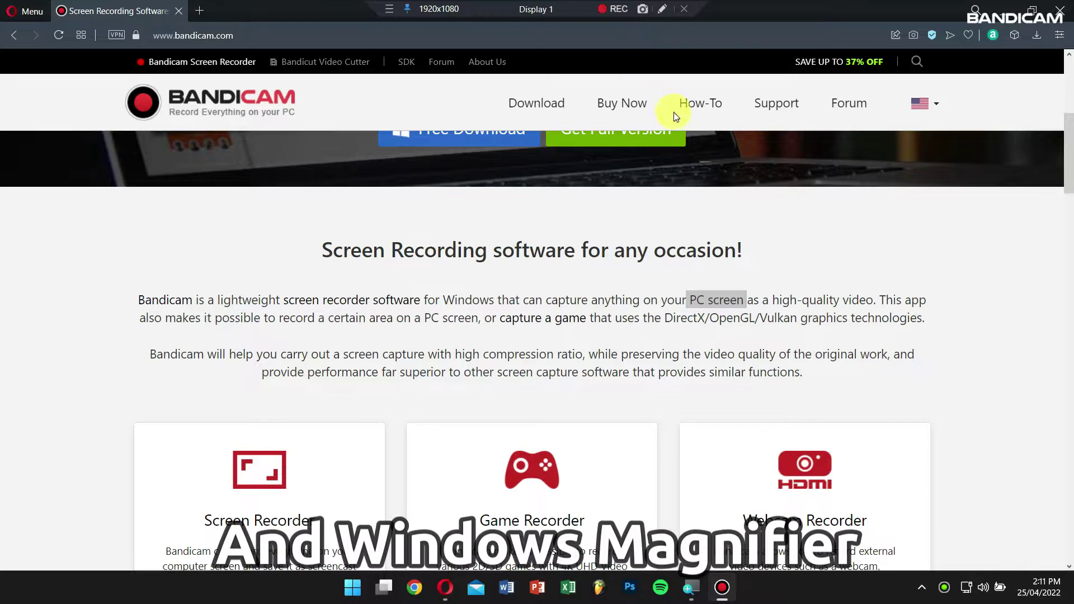
{"action": "left_click", "coordinate": [689, 12]}
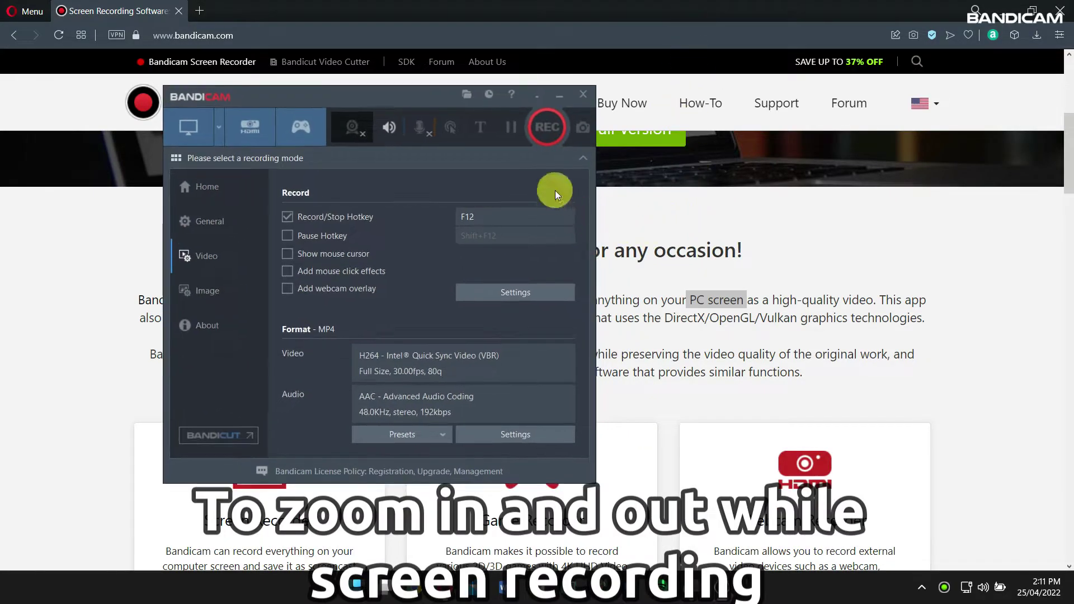
{"action": "left_click", "coordinate": [585, 92]}
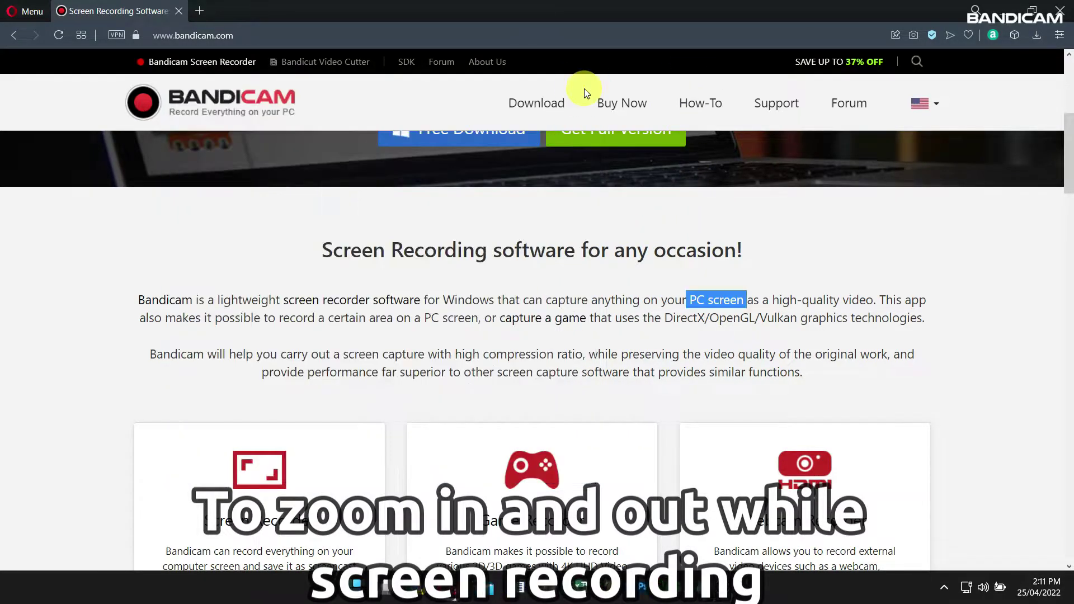
Step: Minimize Opera, close Magnifier, and relaunch Bandicam from its desktop shortcut
{"action": "left_click", "coordinate": [999, 13]}
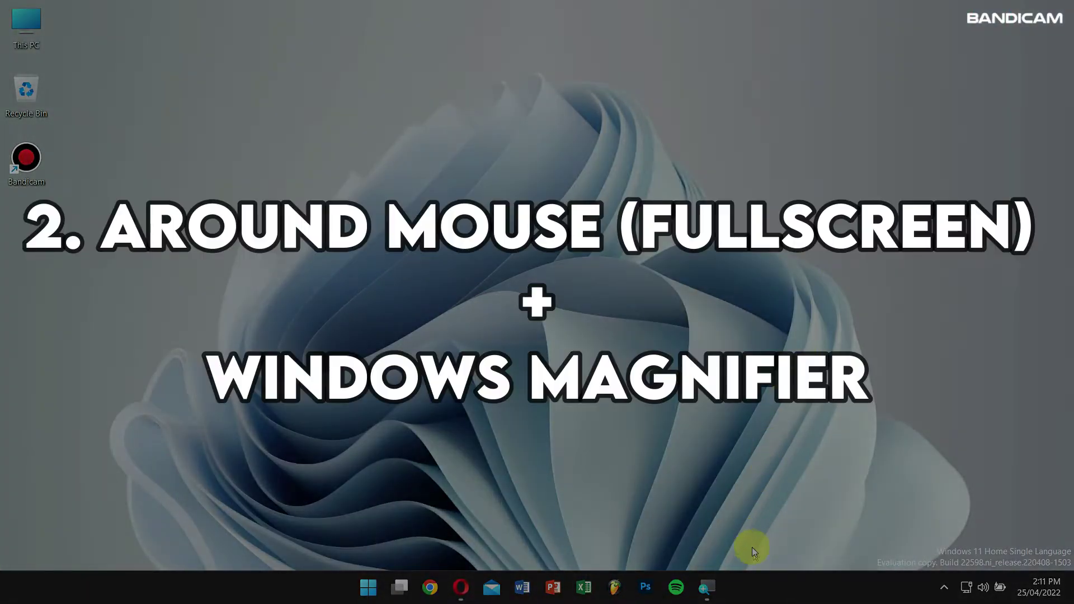
{"action": "left_click", "coordinate": [706, 588]}
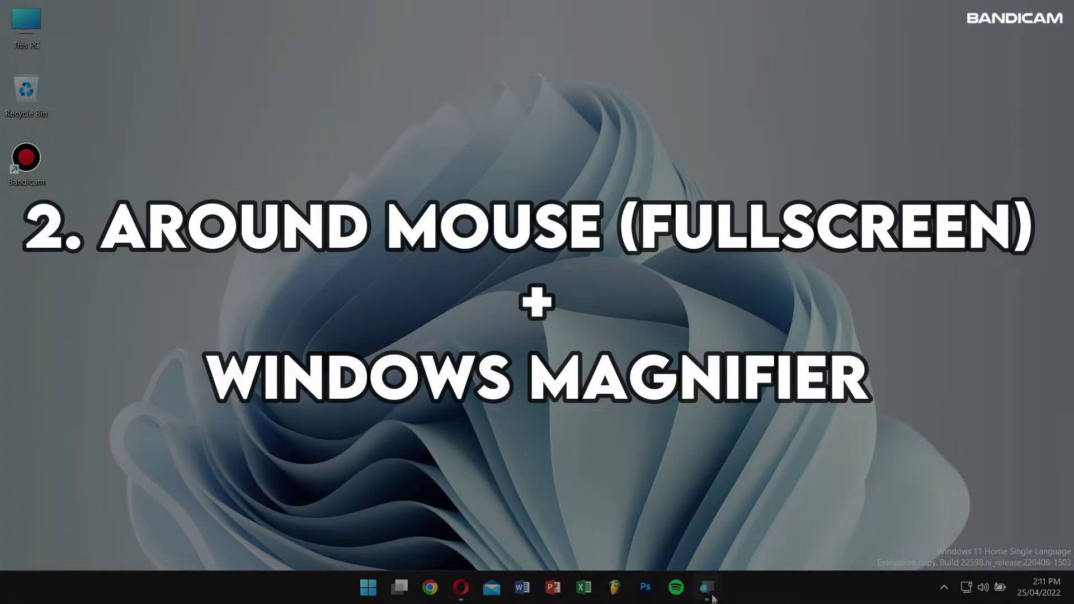
{"action": "left_click", "coordinate": [354, 97]}
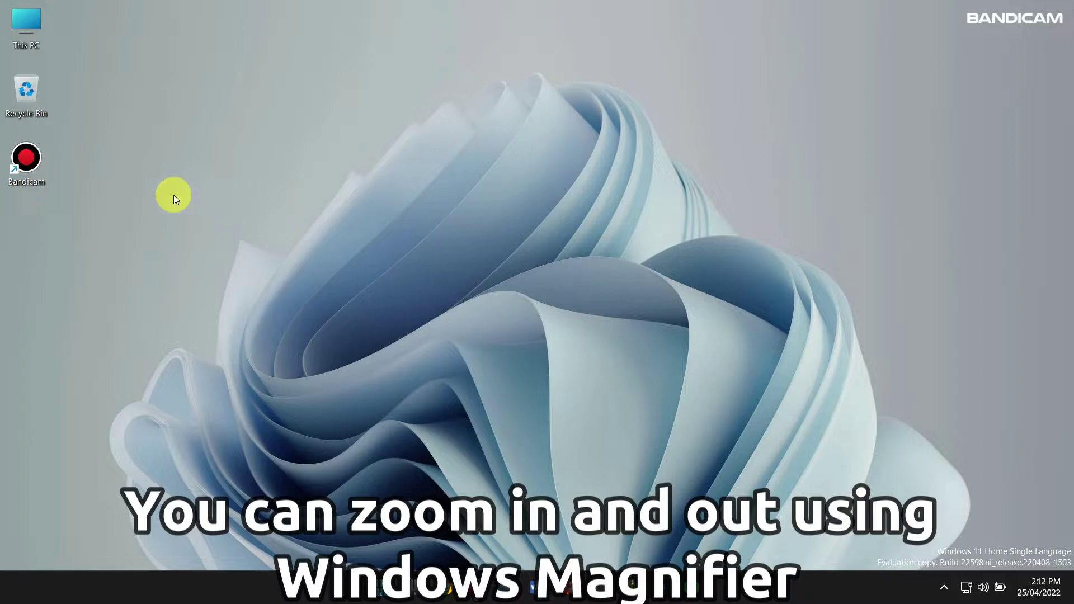
{"action": "double_click", "coordinate": [25, 164]}
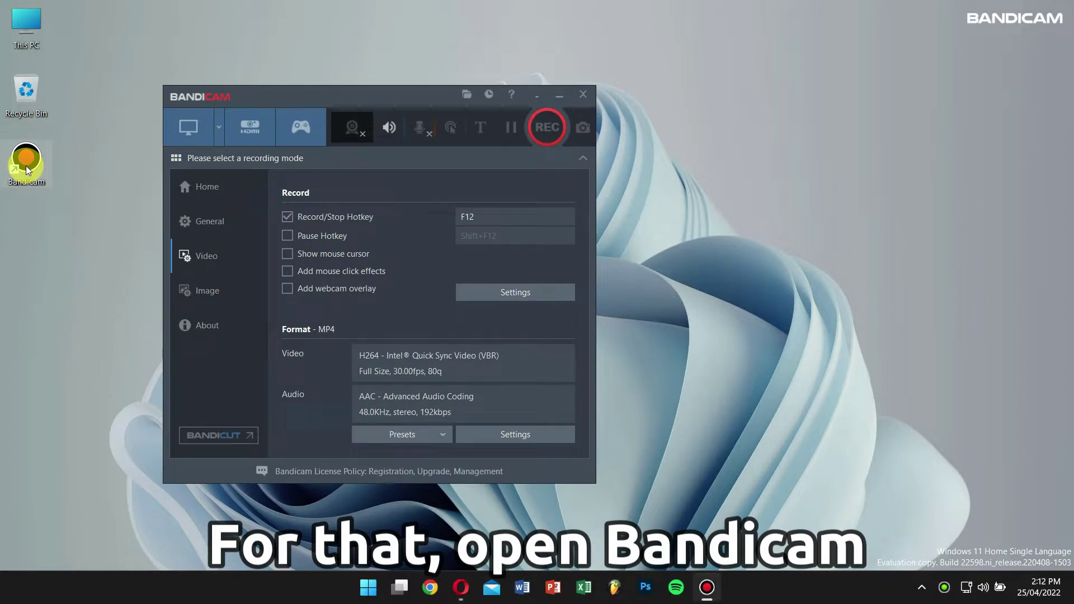
Step: Disable 'Show mouse cursor' and set the recording mode to Around mouse > Fullscreen
{"action": "left_click", "coordinate": [288, 253]}
{"action": "left_click", "coordinate": [288, 253]}
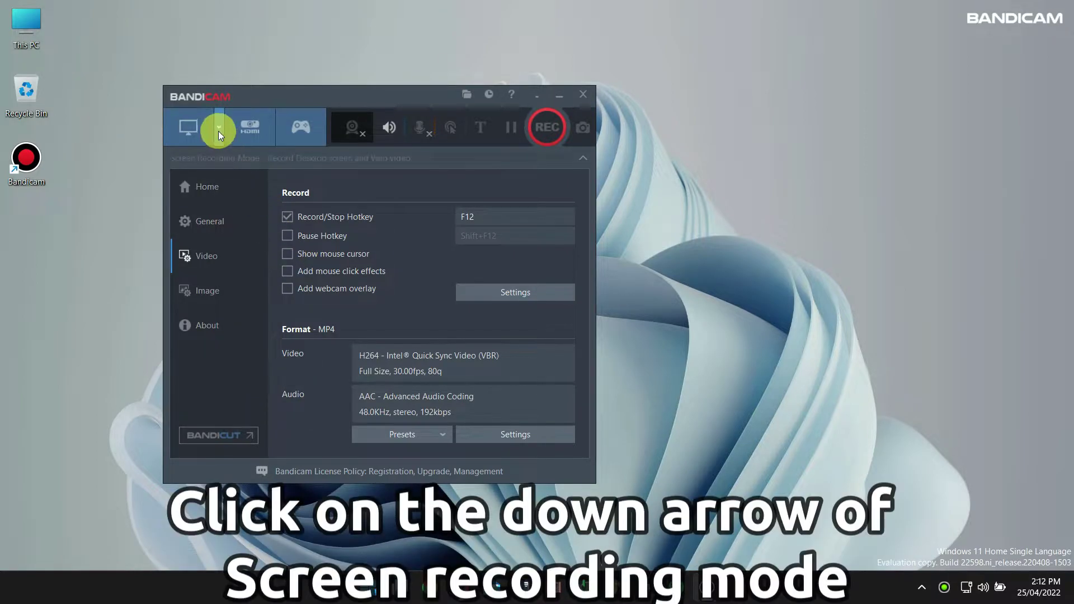
{"action": "left_click", "coordinate": [219, 131]}
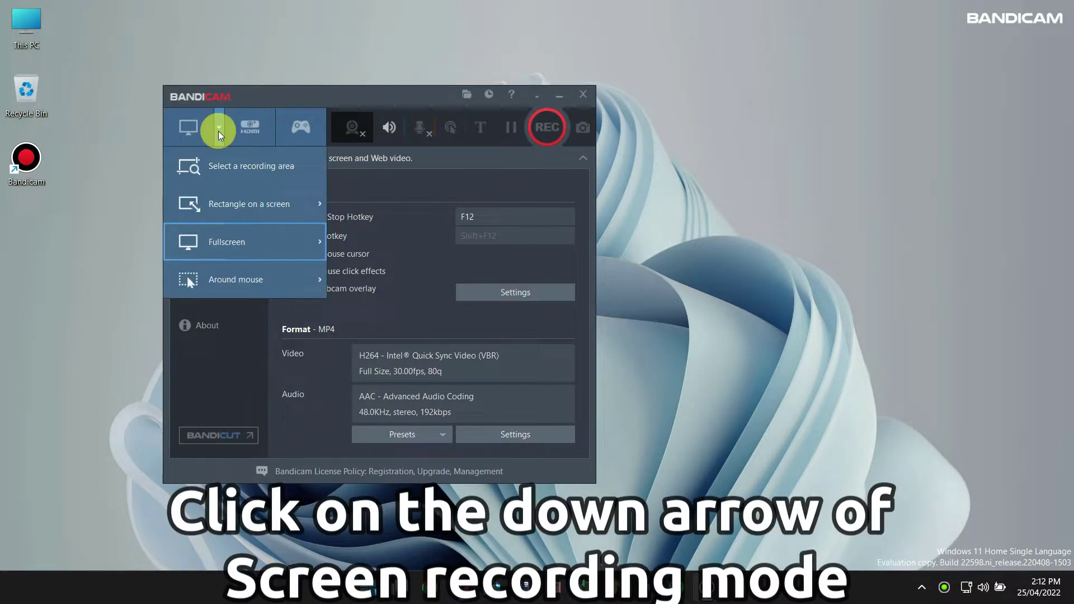
{"action": "mouse_move", "coordinate": [244, 279]}
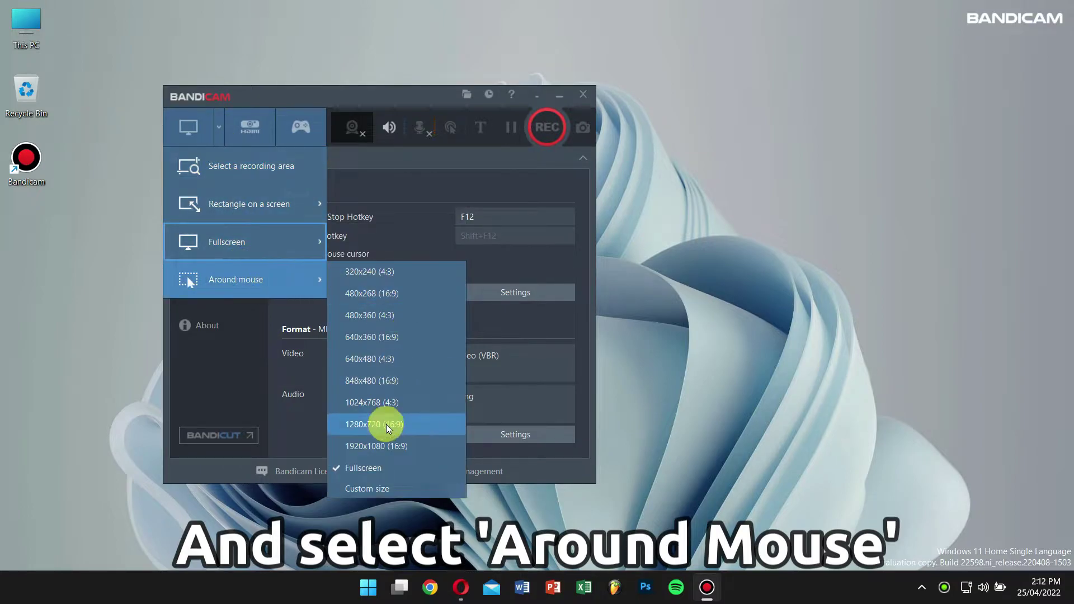
{"action": "left_click", "coordinate": [382, 466]}
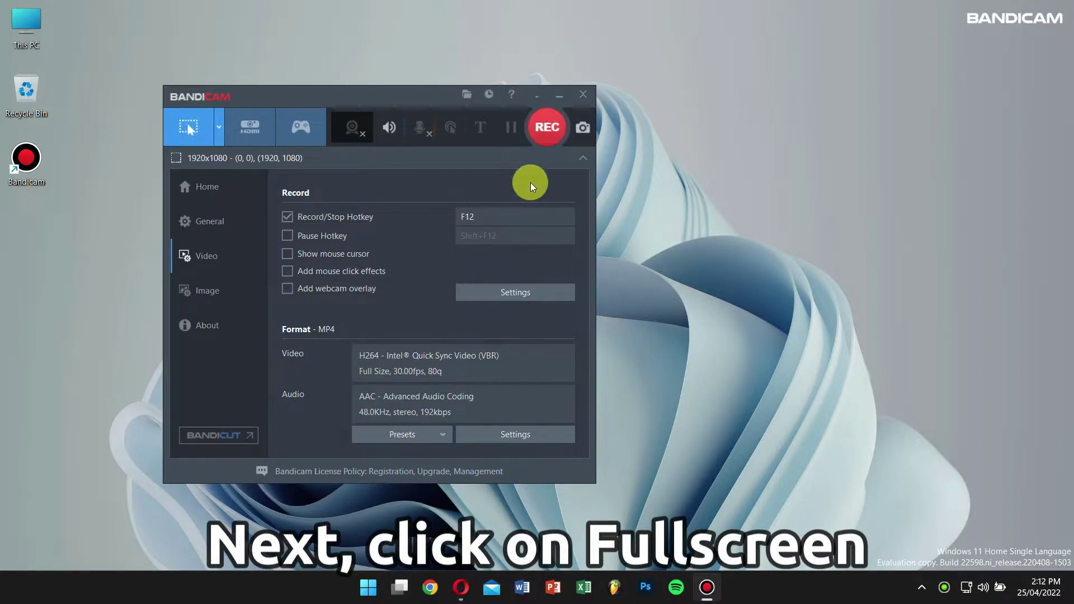
Step: Minimize Bandicam so it runs from the system tray
{"action": "left_click", "coordinate": [551, 94]}
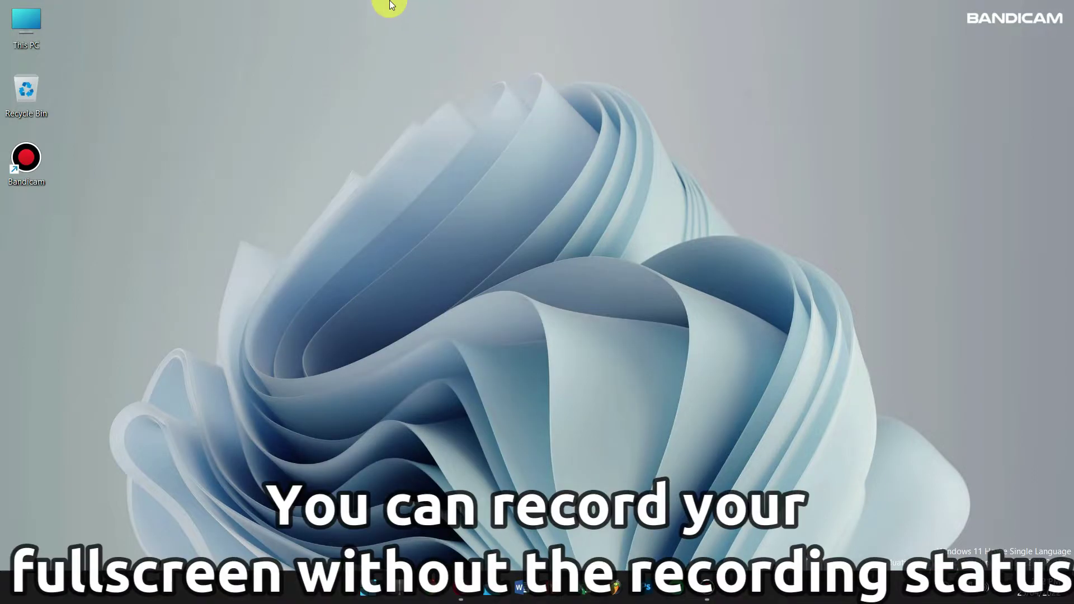
{"action": "mouse_move", "coordinate": [317, 0]}
{"action": "left_mouse_down"}
{"action": "mouse_move", "coordinate": [694, 61]}
{"action": "mouse_move", "coordinate": [825, 47]}
{"action": "left_mouse_up"}
{"action": "mouse_move", "coordinate": [273, 1]}
{"action": "left_mouse_down"}
{"action": "mouse_move", "coordinate": [793, 62]}
{"action": "mouse_move", "coordinate": [845, 57]}
{"action": "left_mouse_up"}
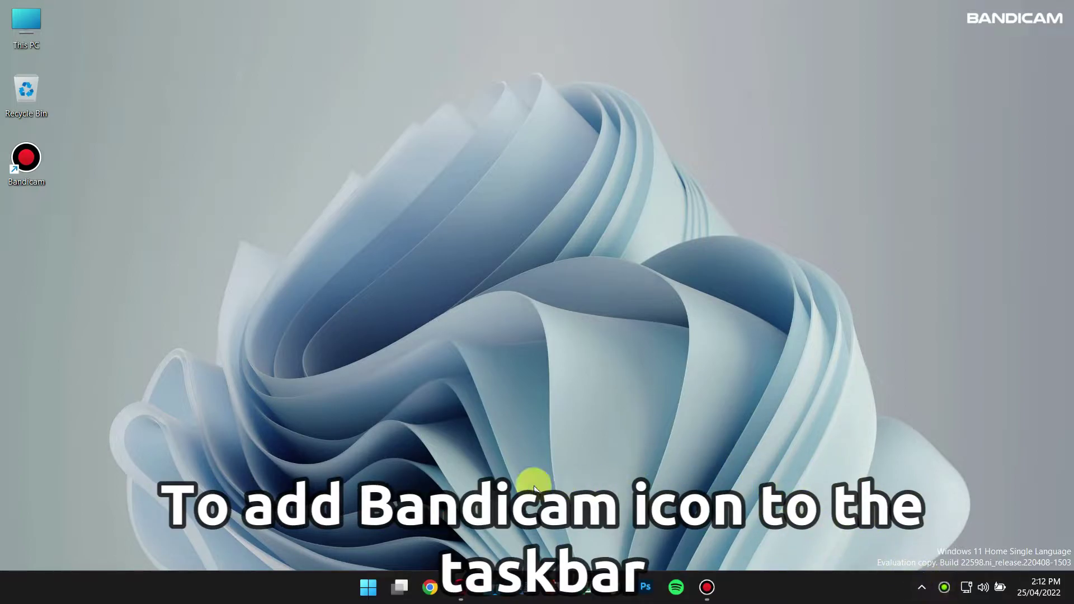
Step: Confirm Bandicam's tray icon is On in Taskbar settings, then launch Magnifier
{"action": "right_click", "coordinate": [257, 588]}
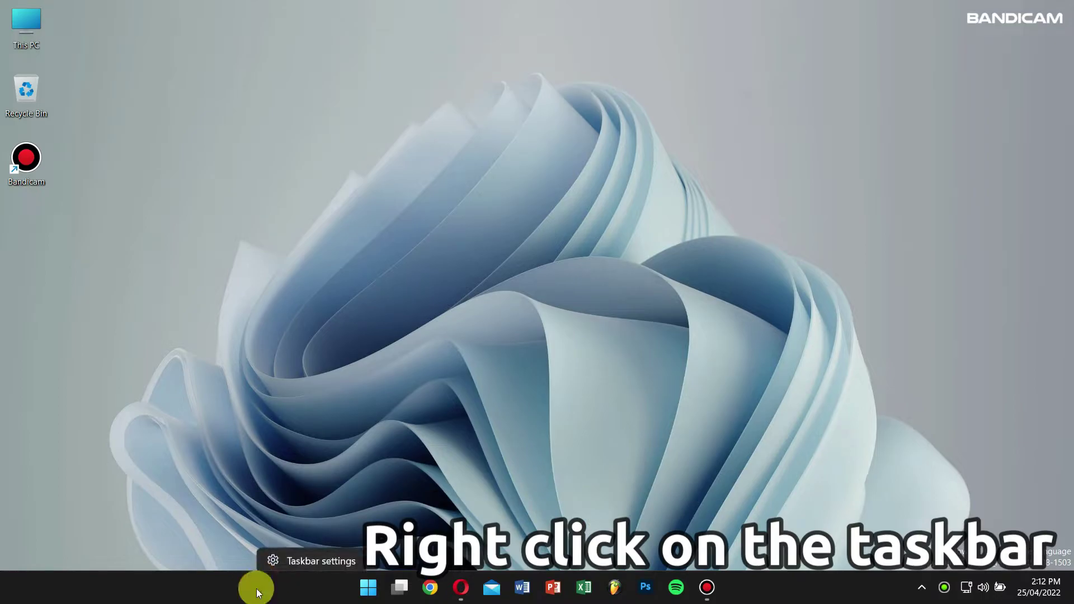
{"action": "left_click", "coordinate": [299, 555]}
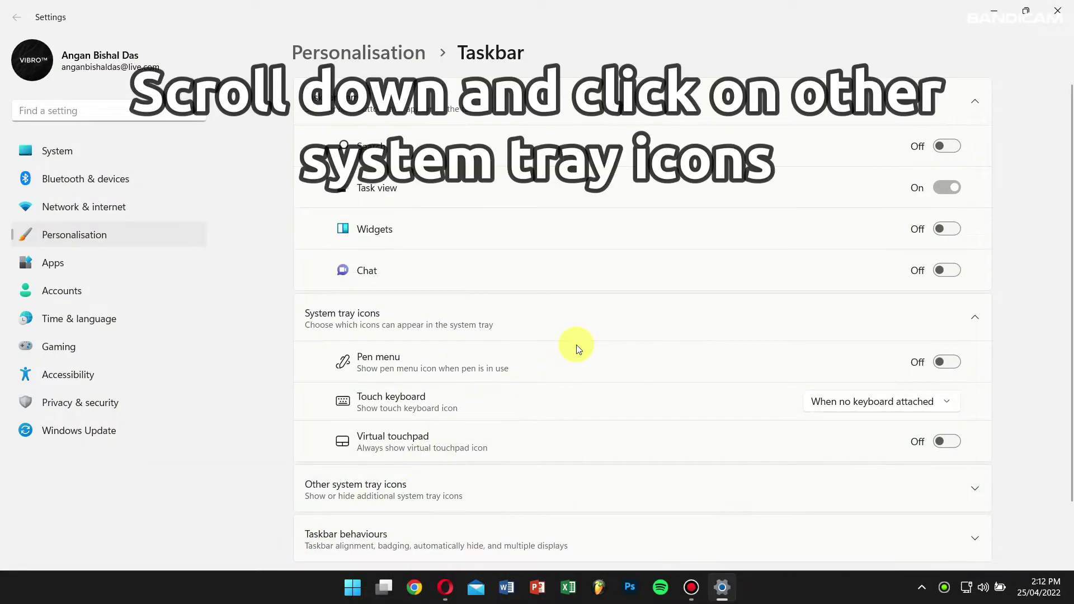
{"action": "scroll", "coordinate": [532, 495], "scroll_direction": "down", "scroll_amount": 2}
{"action": "left_click", "coordinate": [553, 425]}
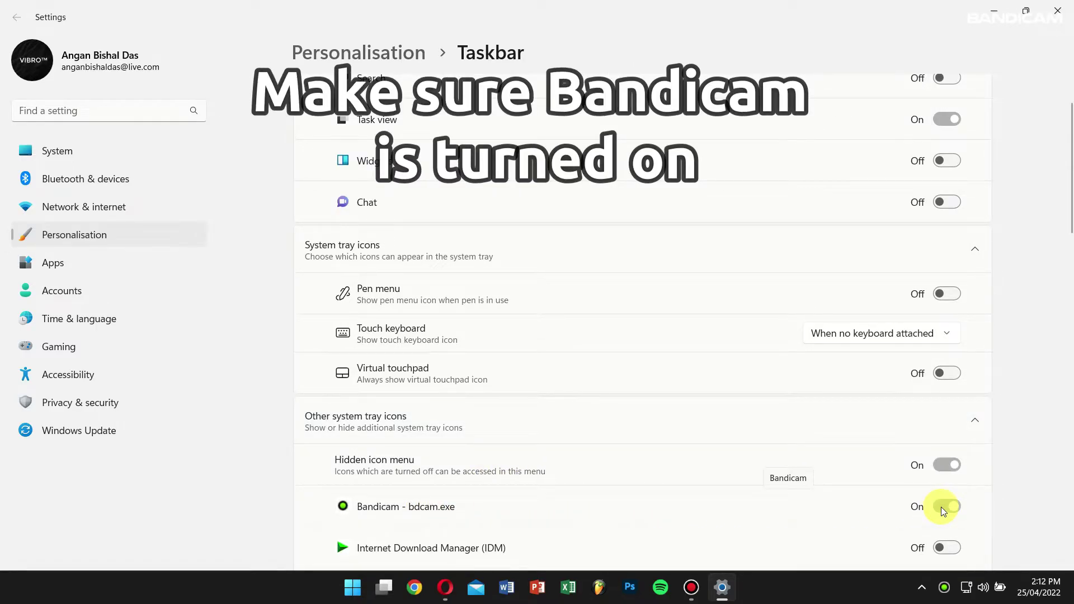
{"action": "left_click", "coordinate": [1057, 11]}
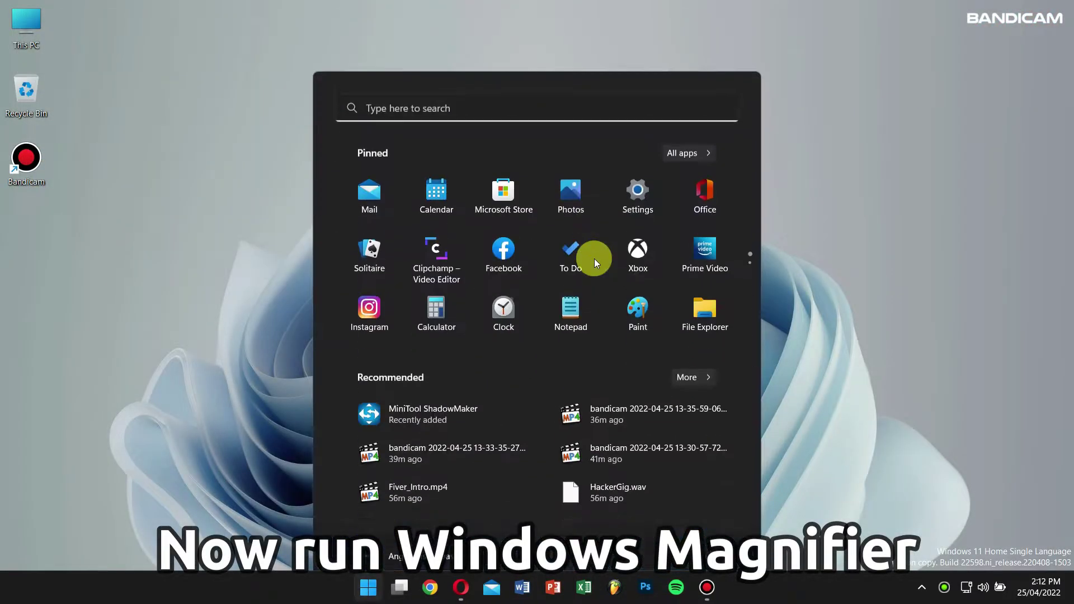
{"action": "type", "text": "mag"}
{"action": "key", "text": "Return"}
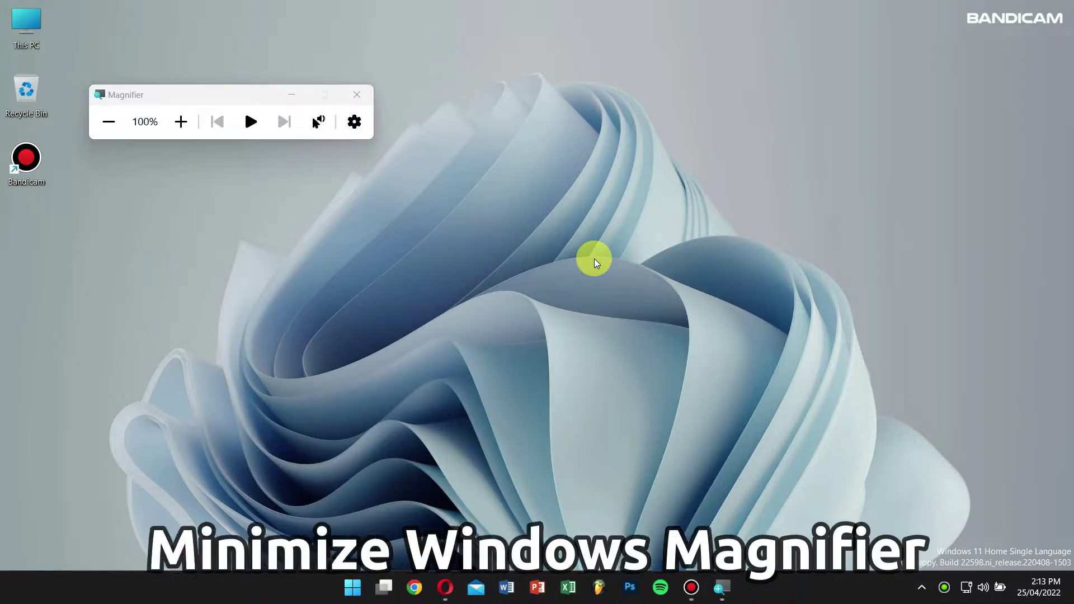
Step: Minimize Magnifier and start an F12 recording of bandicam.com in Opera
{"action": "left_click", "coordinate": [288, 92]}
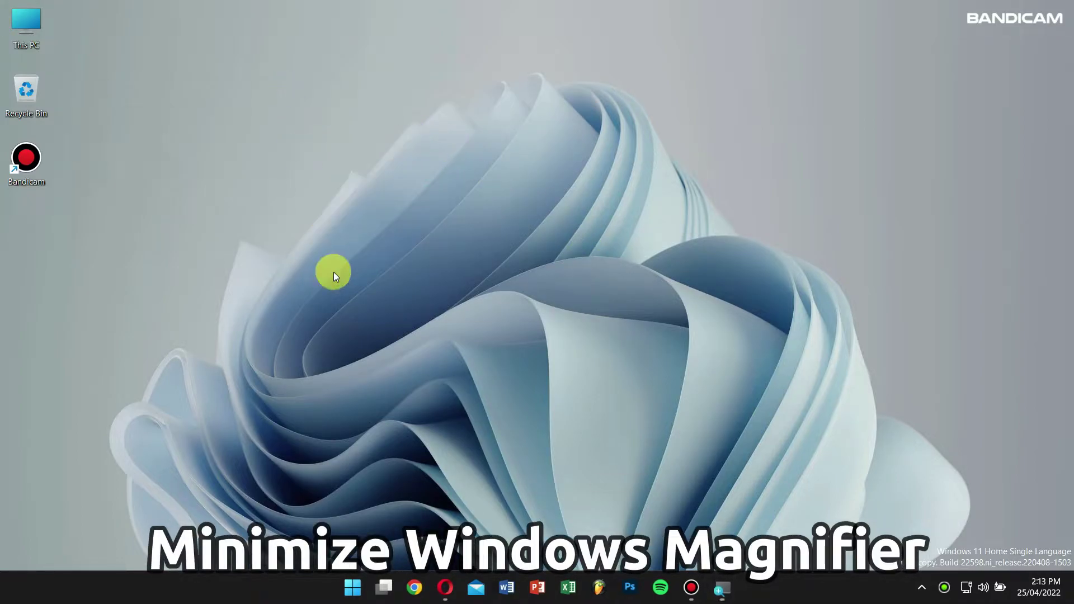
{"action": "left_click", "coordinate": [444, 587]}
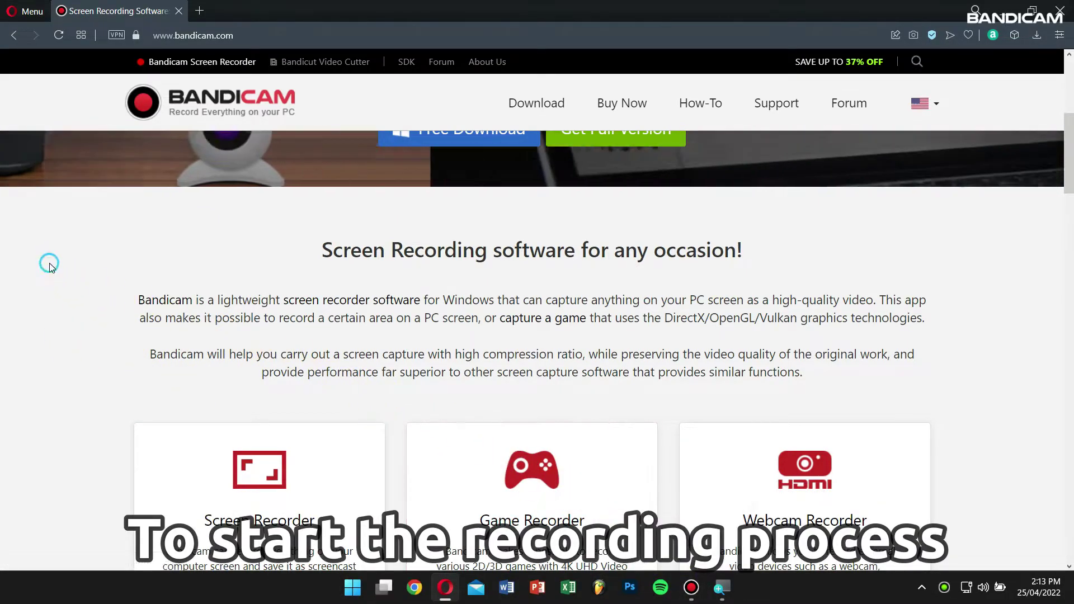
{"action": "key", "text": "F12"}
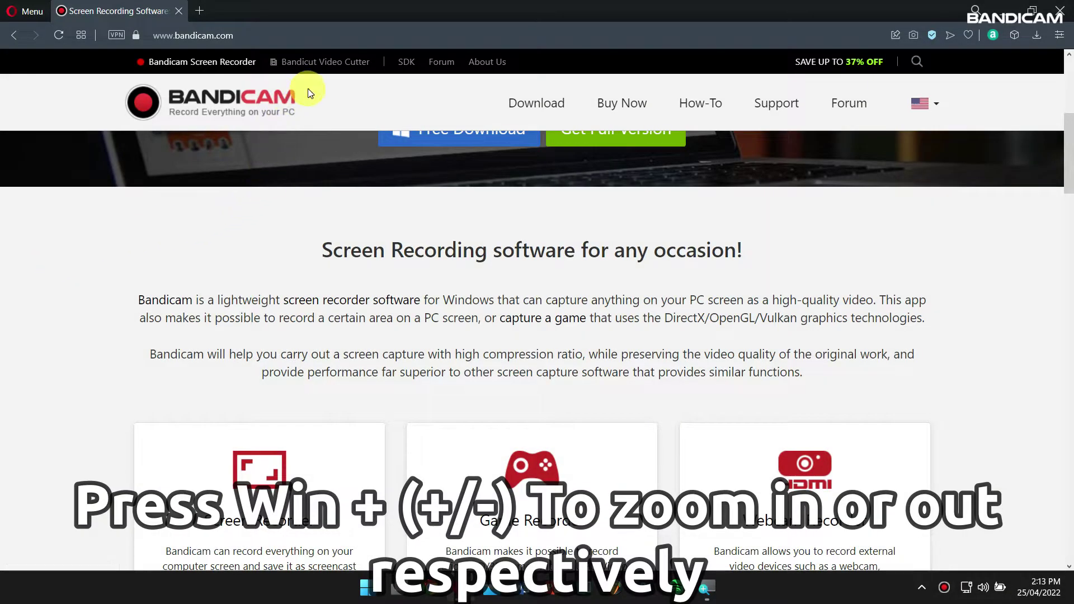
Step: Zoom in three levels with Win+Plus, then back out fully with Win+Minus
{"action": "key", "text": "super+equal"}
{"action": "key", "text": "super+equal"}
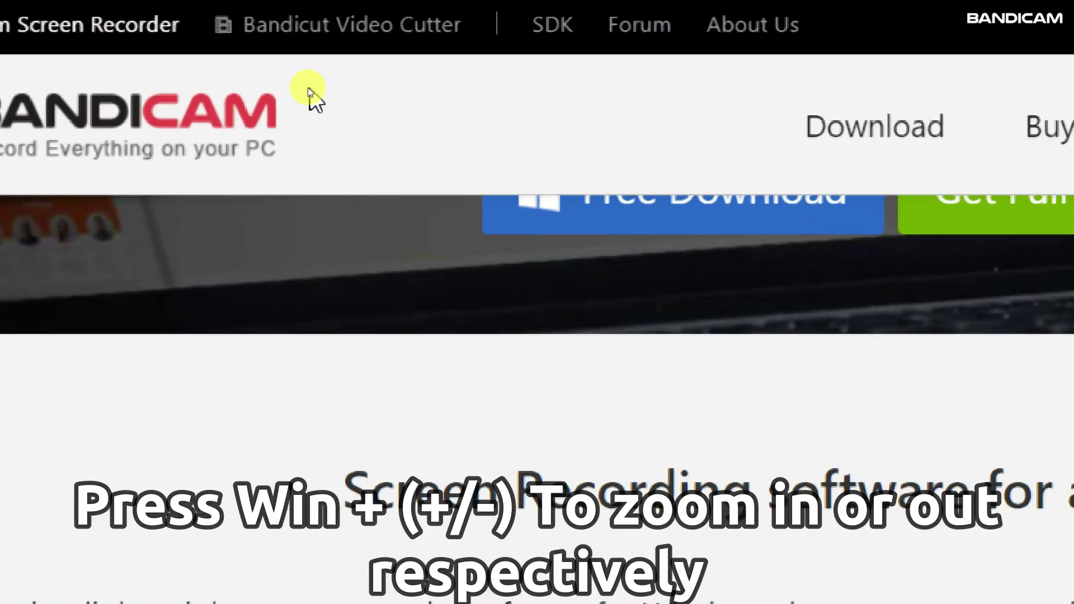
{"action": "key", "text": "super+equal"}
{"action": "key", "text": "super+minus"}
{"action": "key", "text": "super+minus"}
{"action": "key", "text": "super+equal"}
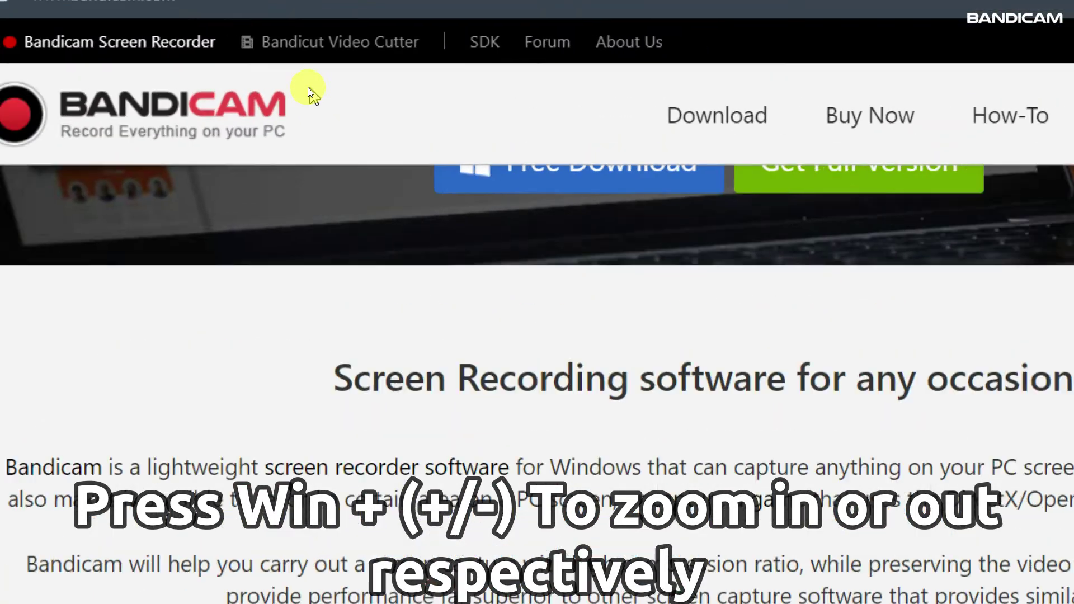
{"action": "key", "text": "super+minus"}
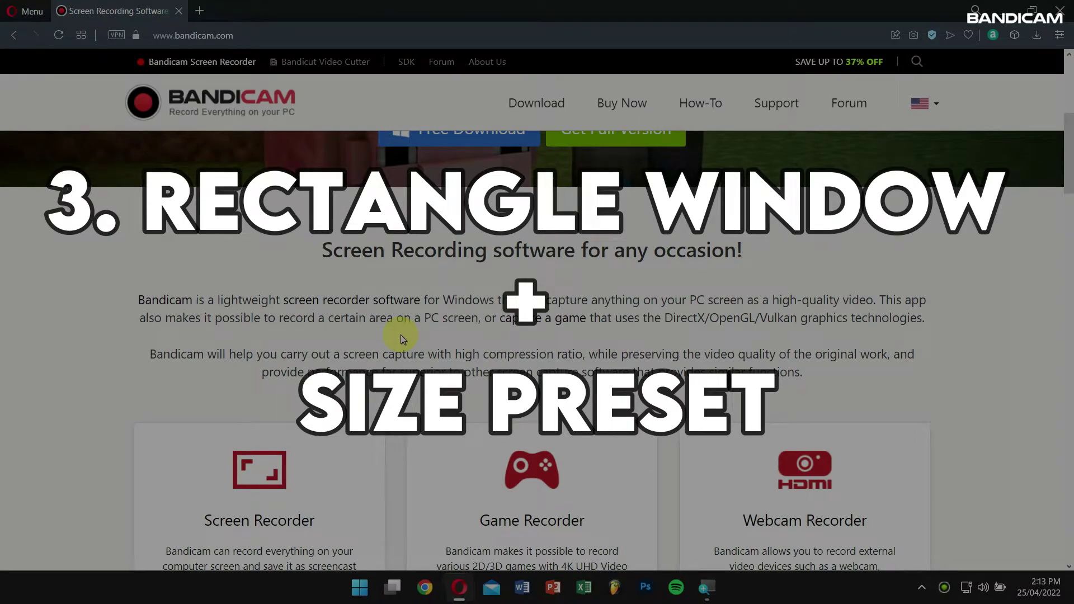
Step: Close the Bandicam recorder and the Magnifier window
{"action": "left_click", "coordinate": [721, 587]}
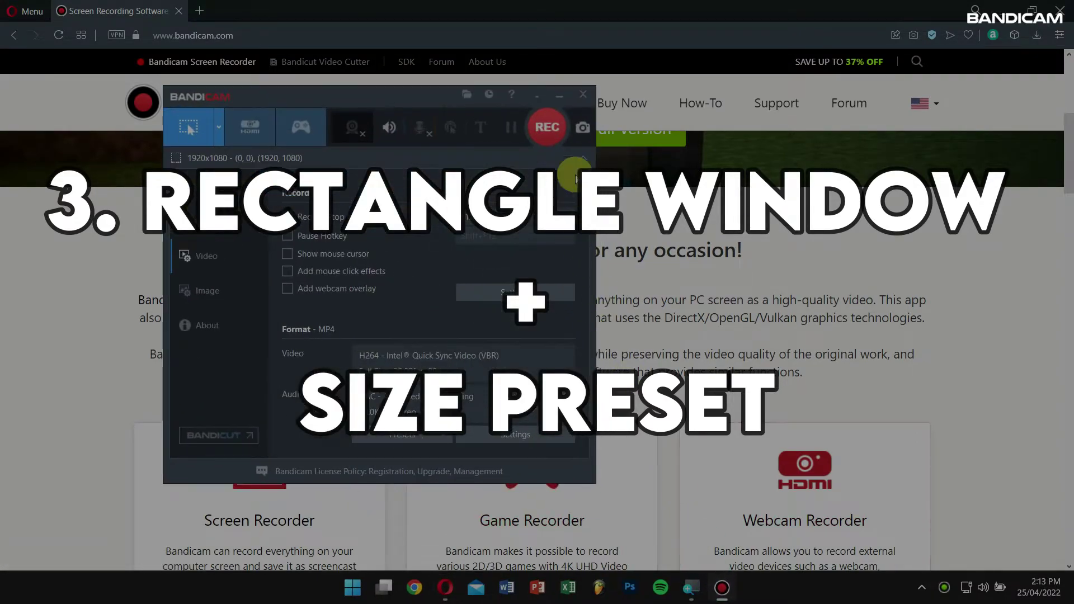
{"action": "left_click", "coordinate": [585, 94]}
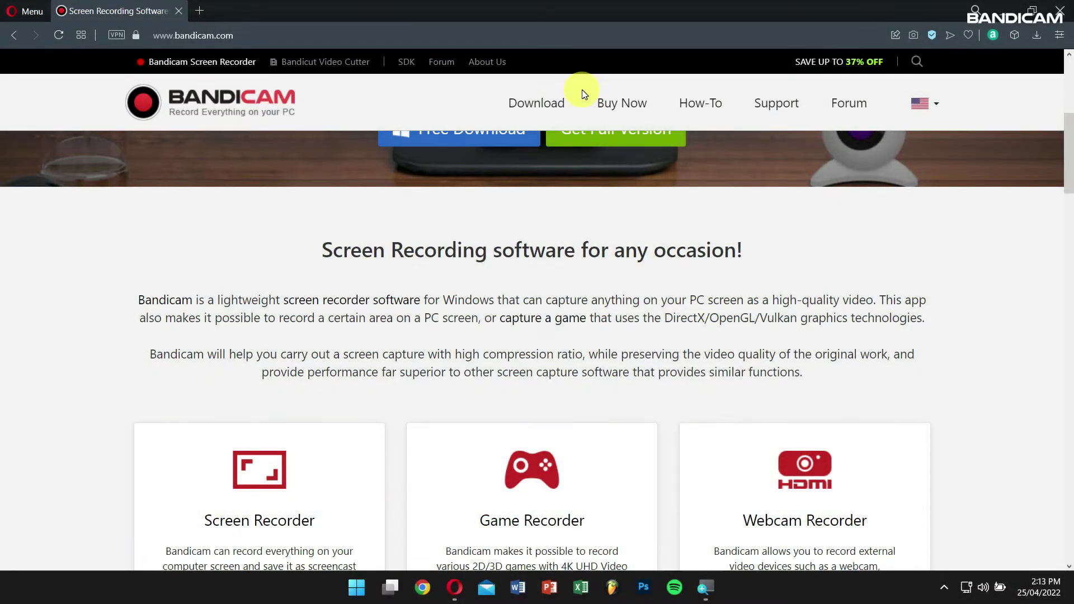
{"action": "left_click", "coordinate": [704, 587]}
{"action": "left_click", "coordinate": [356, 94]}
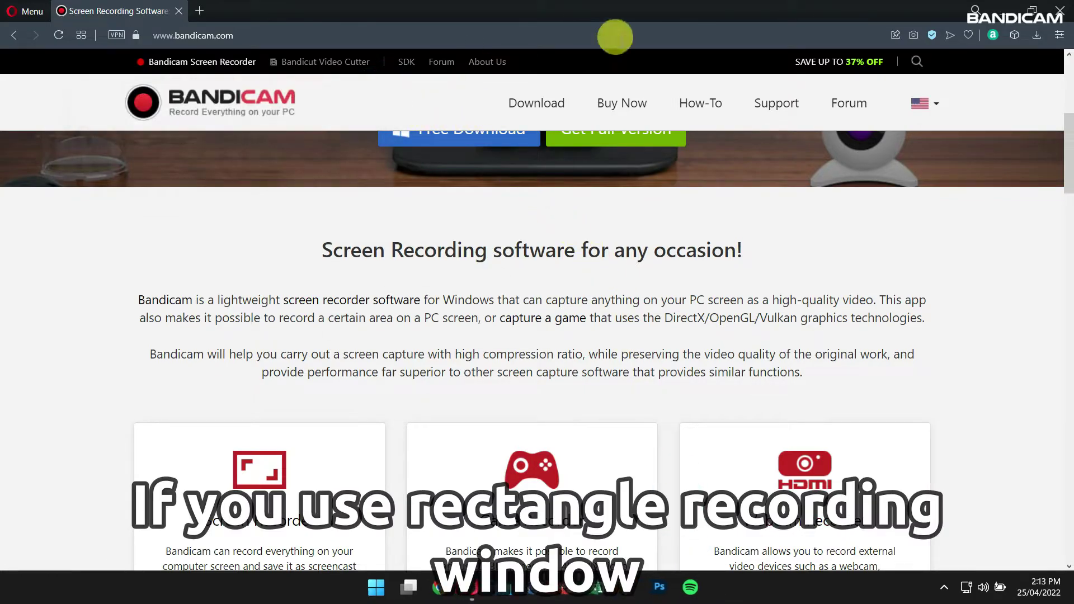
Step: Minimize Opera and refresh the desktop
{"action": "left_click", "coordinate": [1003, 10]}
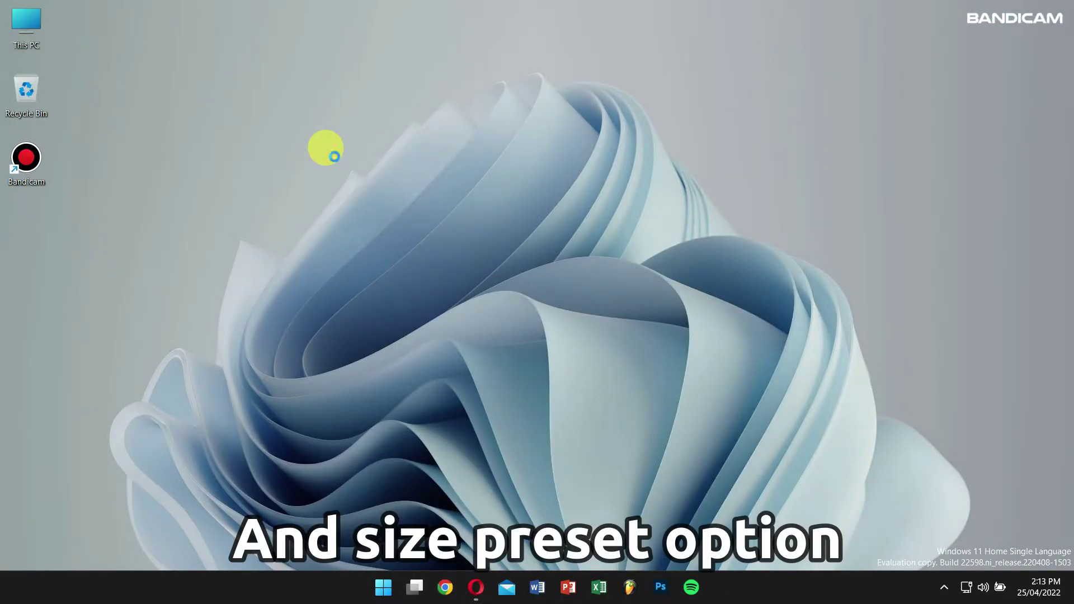
{"action": "right_click", "coordinate": [333, 152]}
{"action": "left_click", "coordinate": [392, 202]}
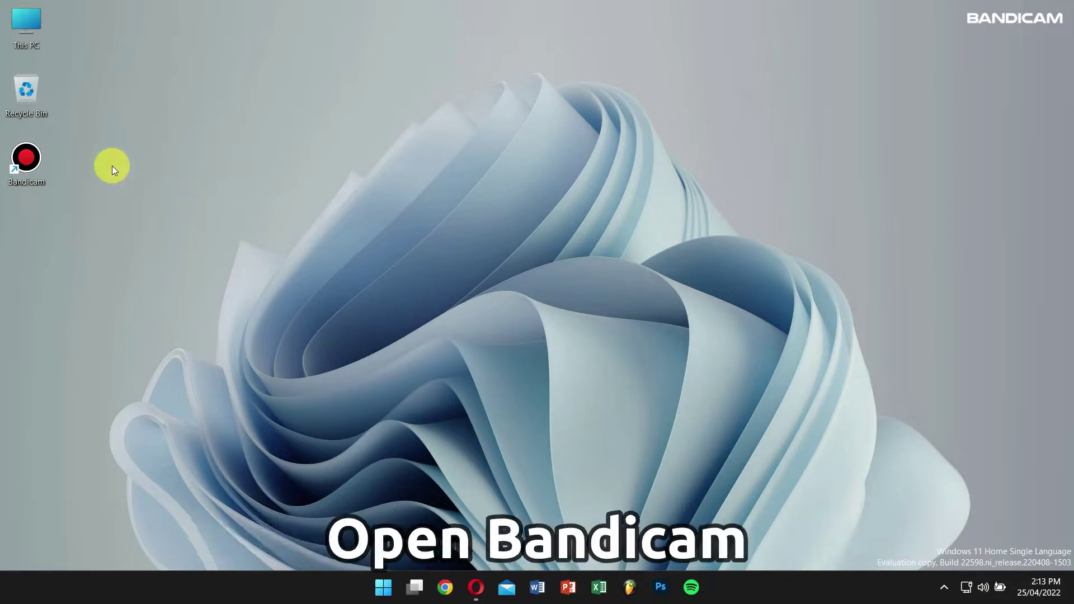
Step: Relaunch Bandicam and uncheck 'Use enhanced capture method' under Record Settings > Options, confirming with OK
{"action": "double_click", "coordinate": [27, 158]}
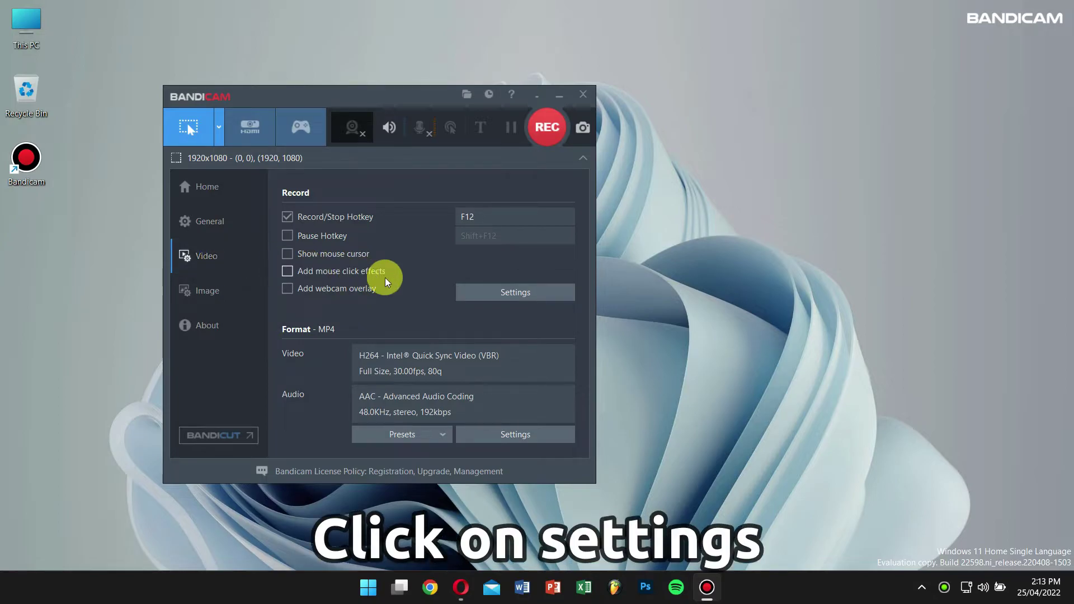
{"action": "left_click", "coordinate": [492, 293]}
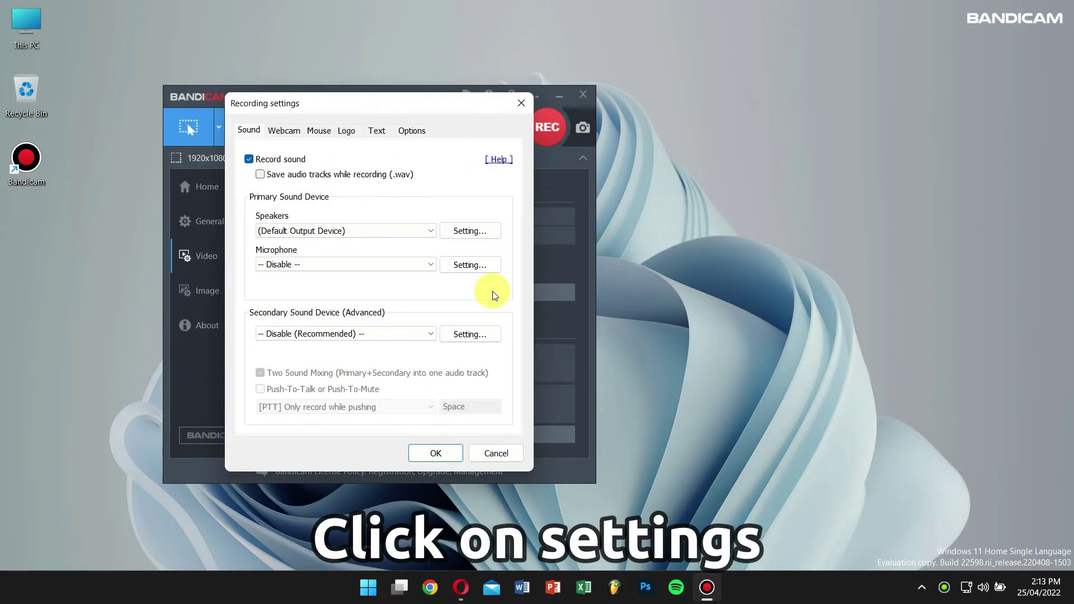
{"action": "left_click", "coordinate": [411, 132]}
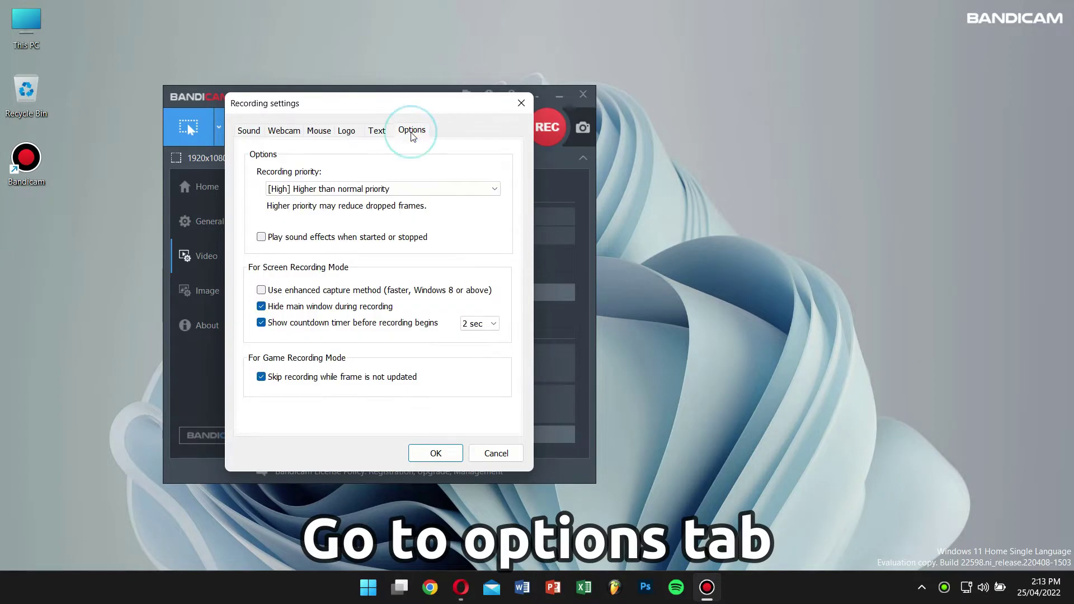
{"action": "left_click", "coordinate": [260, 290]}
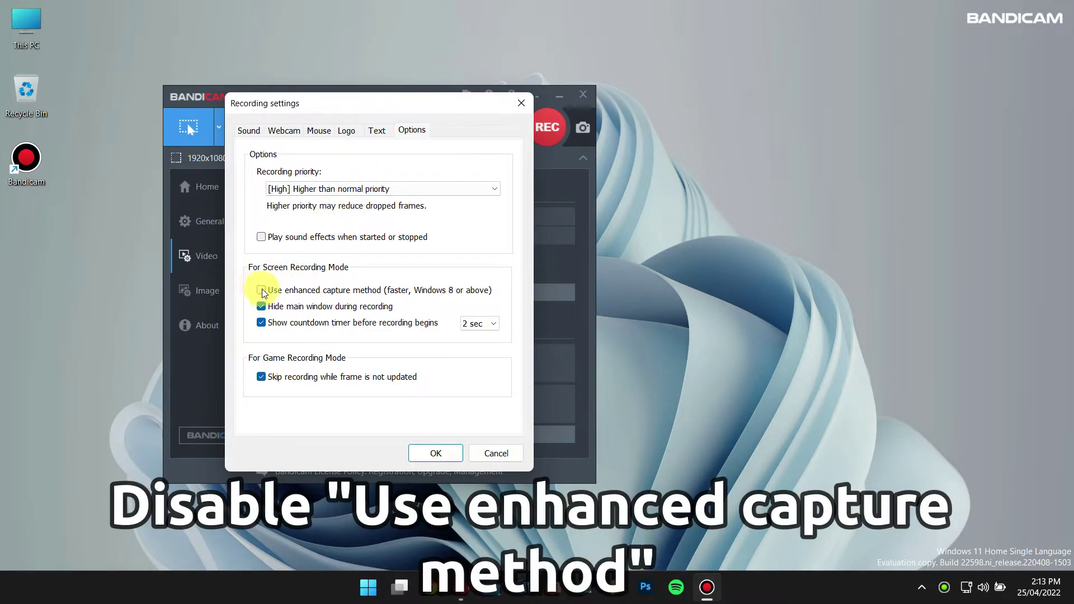
{"action": "left_click", "coordinate": [262, 290]}
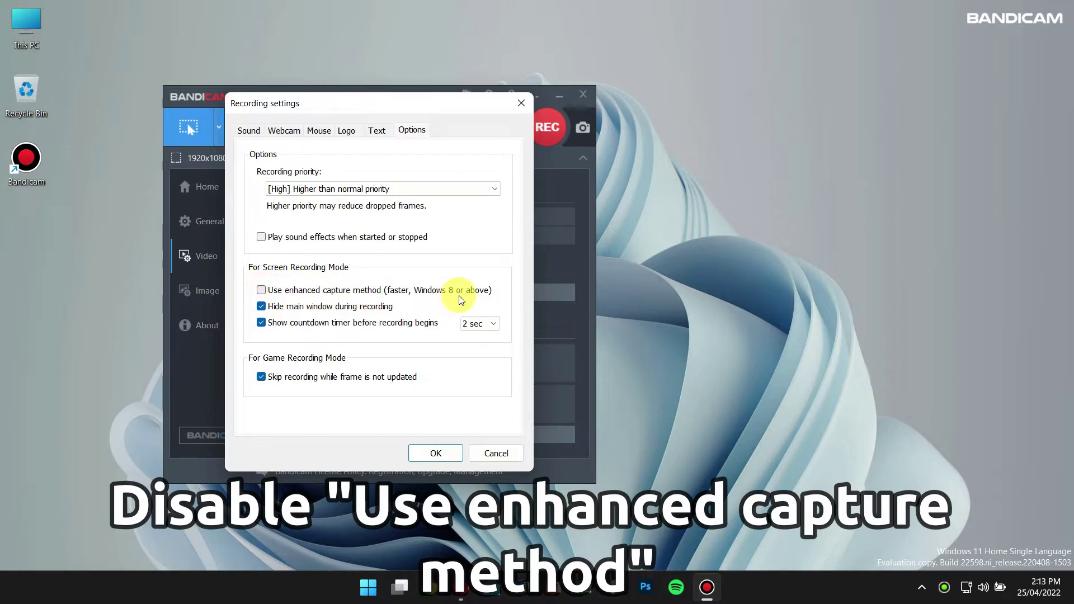
{"action": "left_click", "coordinate": [449, 456]}
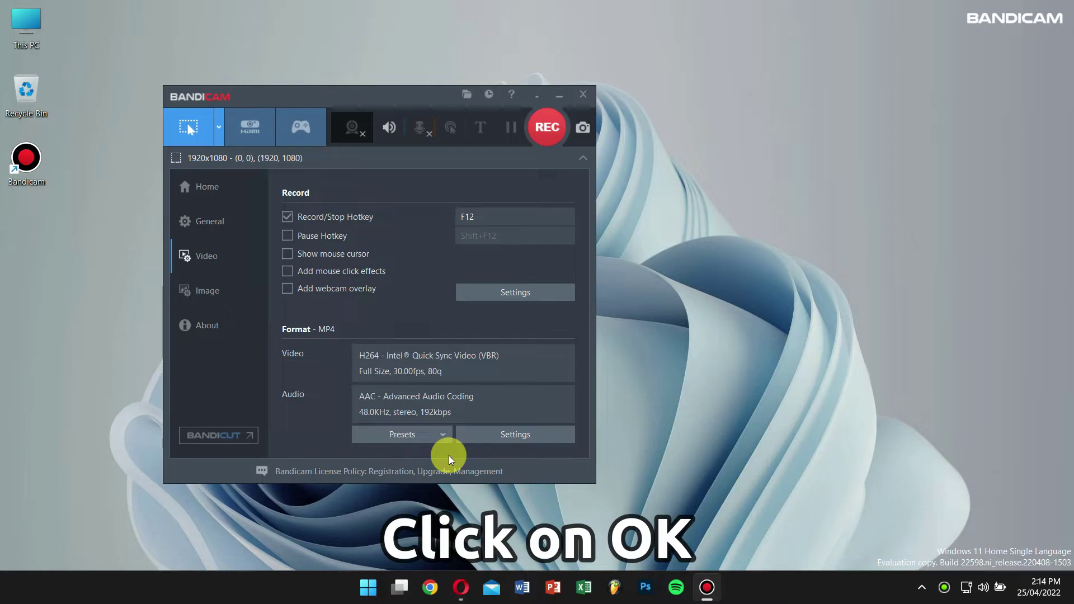
Step: Switch the recording mode to Rectangle on a screen with a 1280x720 (16:9) area
{"action": "left_click", "coordinate": [220, 128]}
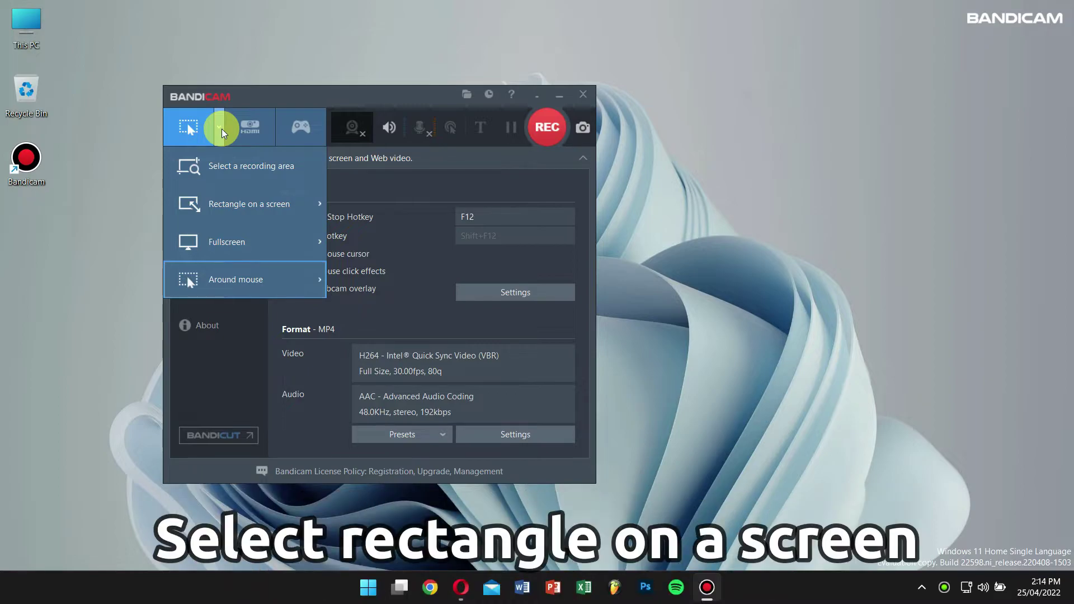
{"action": "mouse_move", "coordinate": [244, 204]}
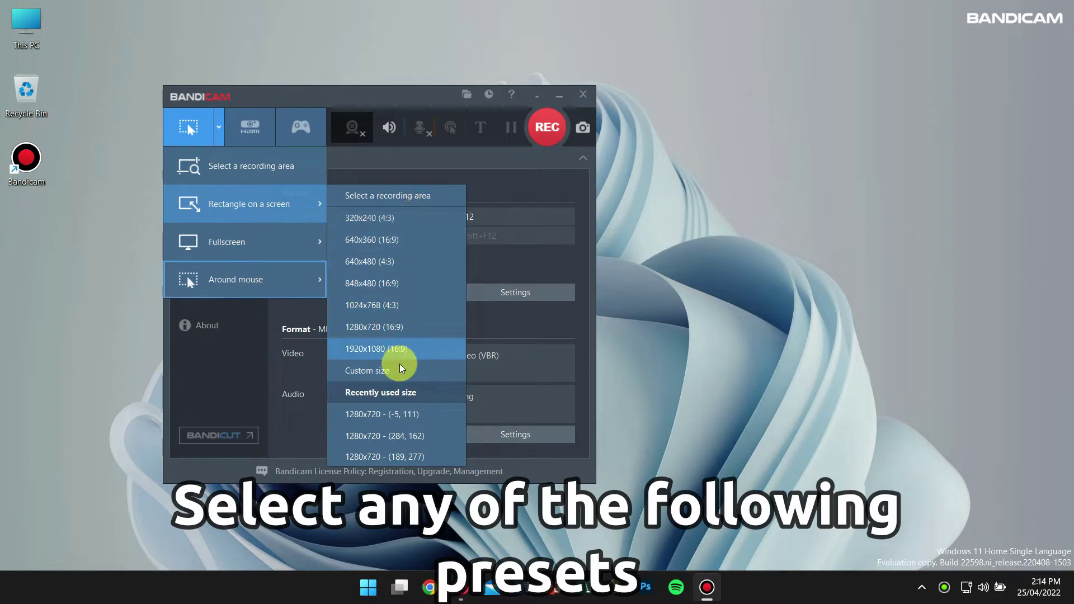
{"action": "left_click", "coordinate": [423, 327]}
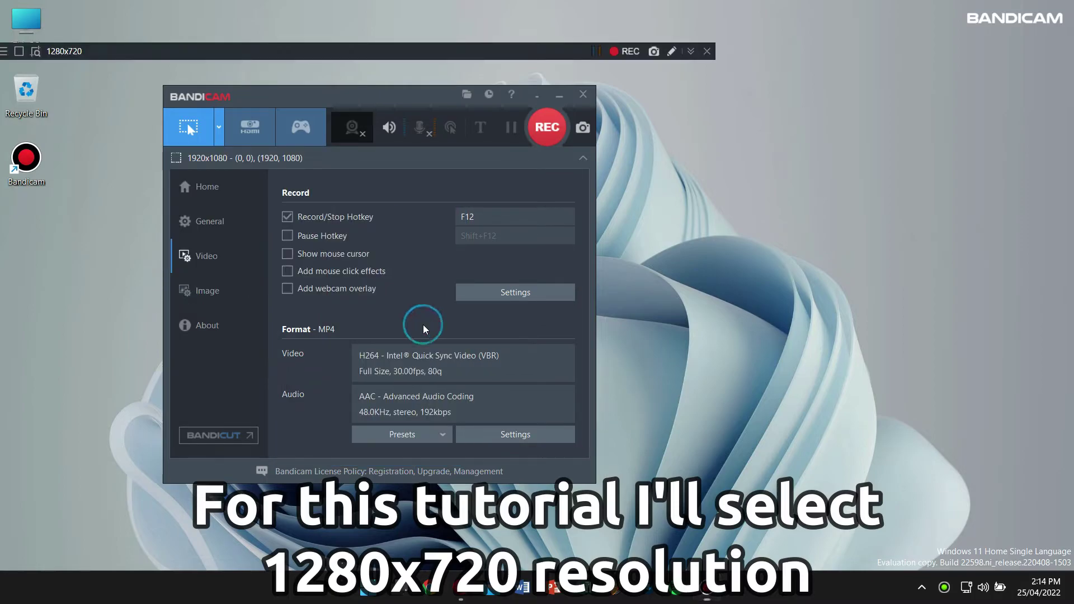
Step: Add the 1280x720 area as a new size preset and show the bandicam.com page in Opera behind it
{"action": "left_click", "coordinate": [558, 95]}
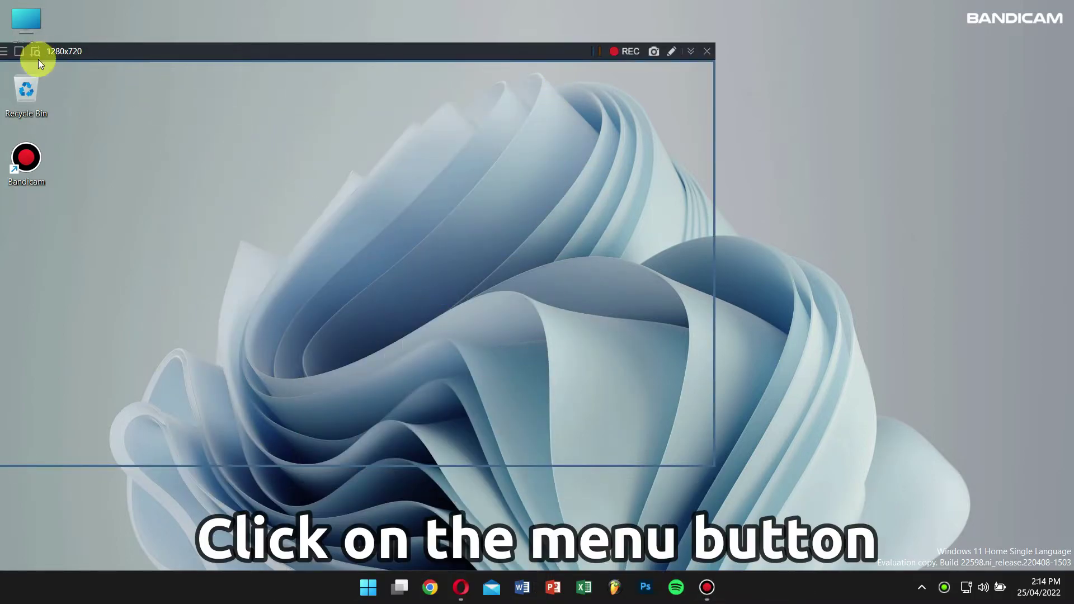
{"action": "left_click", "coordinate": [6, 54]}
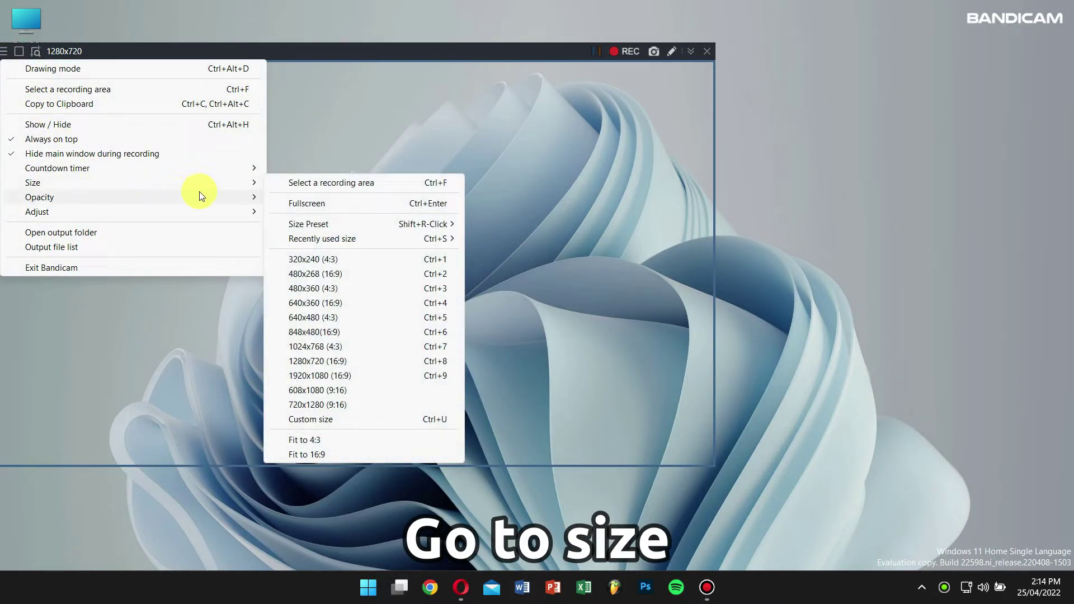
{"action": "mouse_move", "coordinate": [33, 183]}
{"action": "mouse_move", "coordinate": [308, 224]}
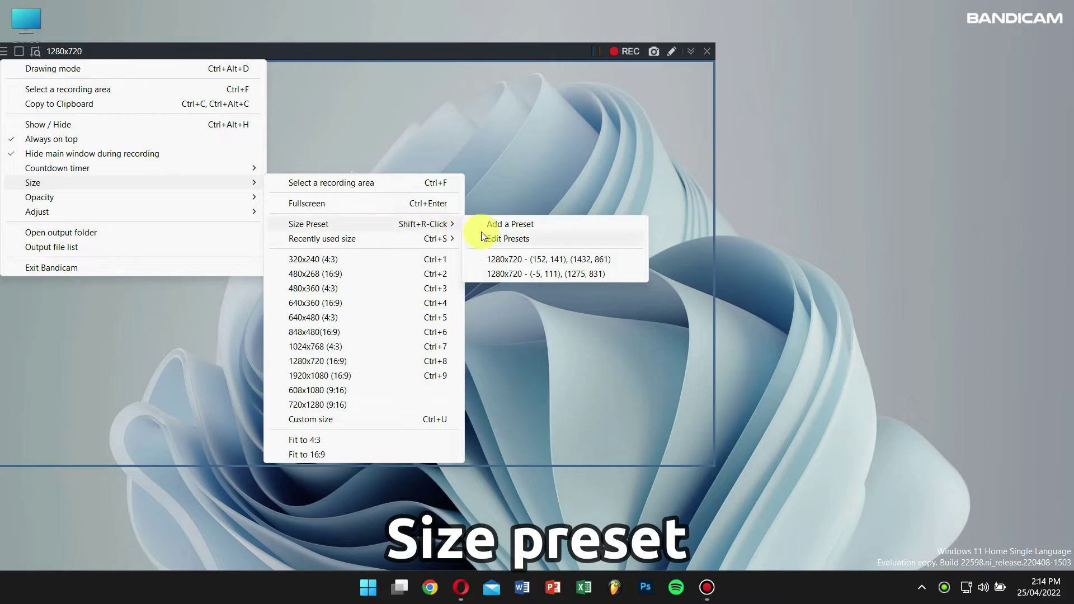
{"action": "left_click", "coordinate": [522, 227]}
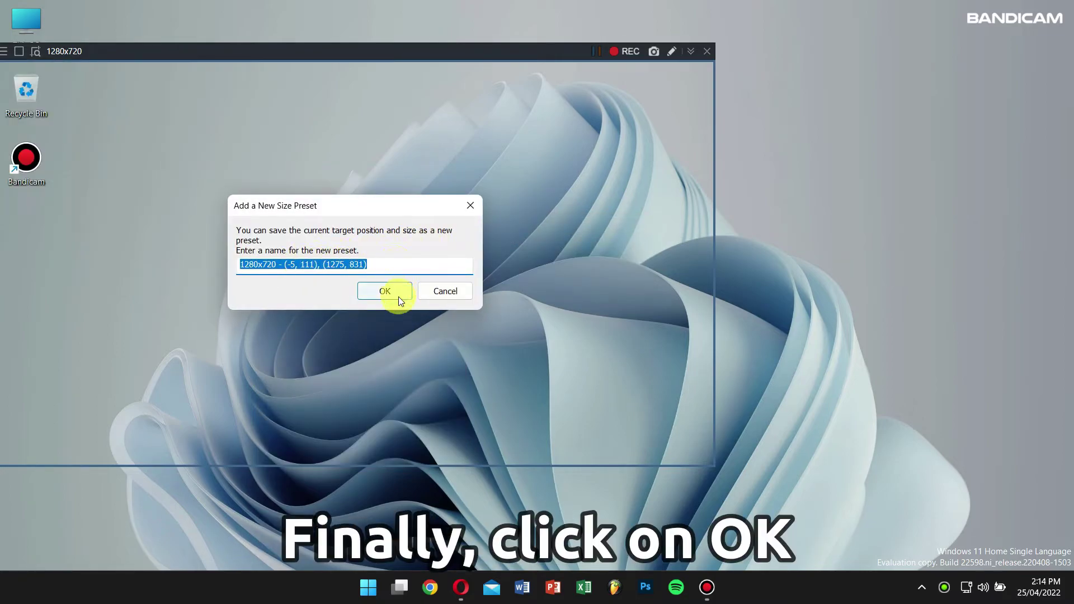
{"action": "left_click", "coordinate": [445, 291]}
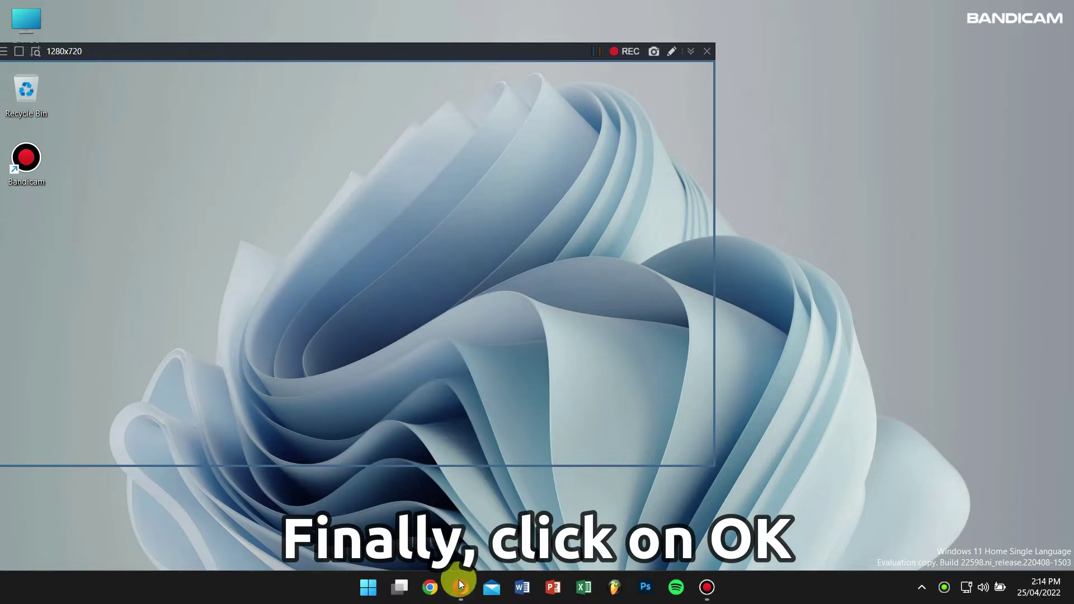
{"action": "left_click", "coordinate": [460, 584]}
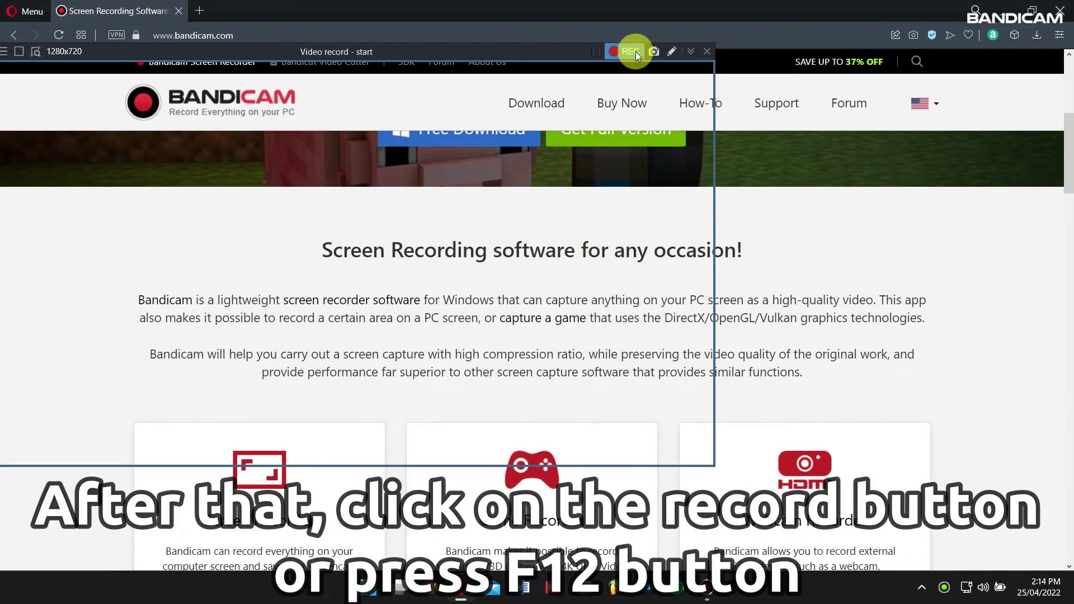
Step: Record the bandicam.com page, stretch the frame wider, then restore the saved 1280x720 preset
{"action": "left_click_drag", "start_coordinate": [553, 48], "coordinate": [579, 50]}
{"action": "left_click", "coordinate": [651, 58]}
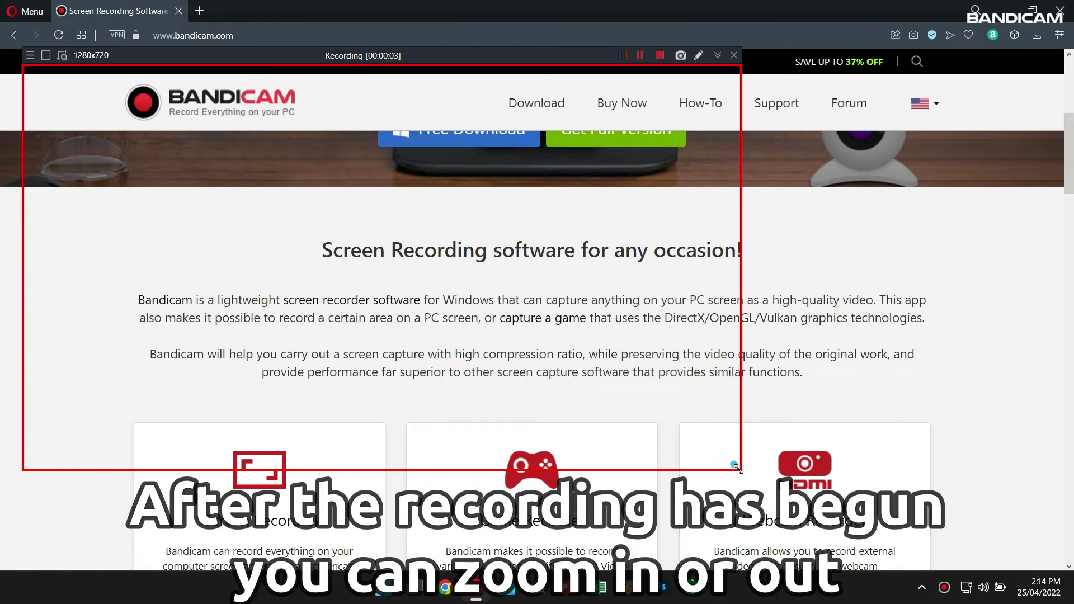
{"action": "mouse_move", "coordinate": [735, 468]}
{"action": "left_mouse_down"}
{"action": "mouse_move", "coordinate": [374, 182]}
{"action": "mouse_move", "coordinate": [890, 456]}
{"action": "left_mouse_up"}
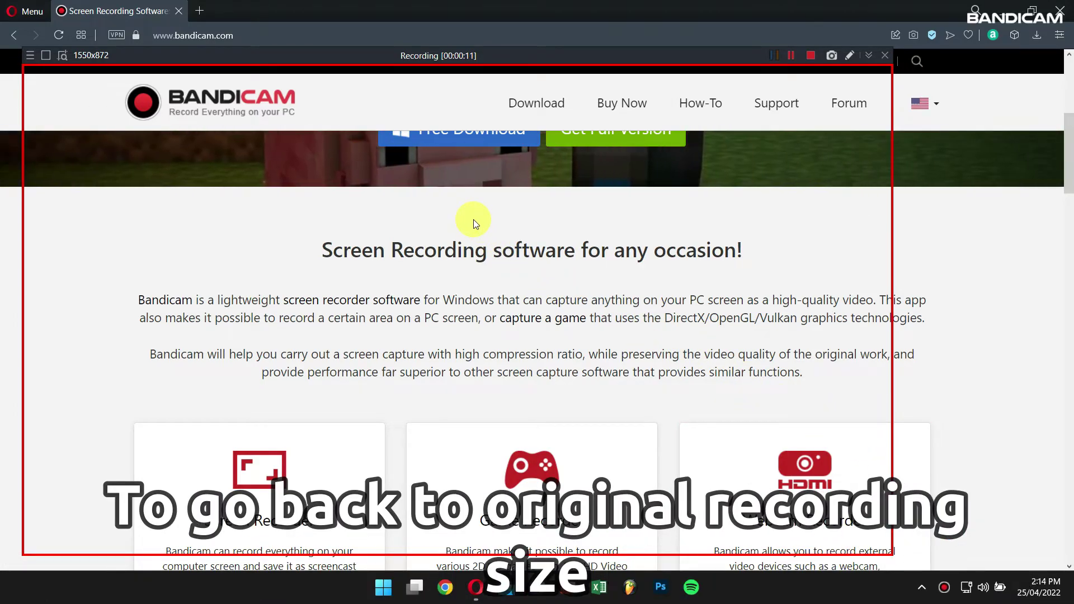
{"action": "right_click", "coordinate": [372, 53], "text": "shift"}
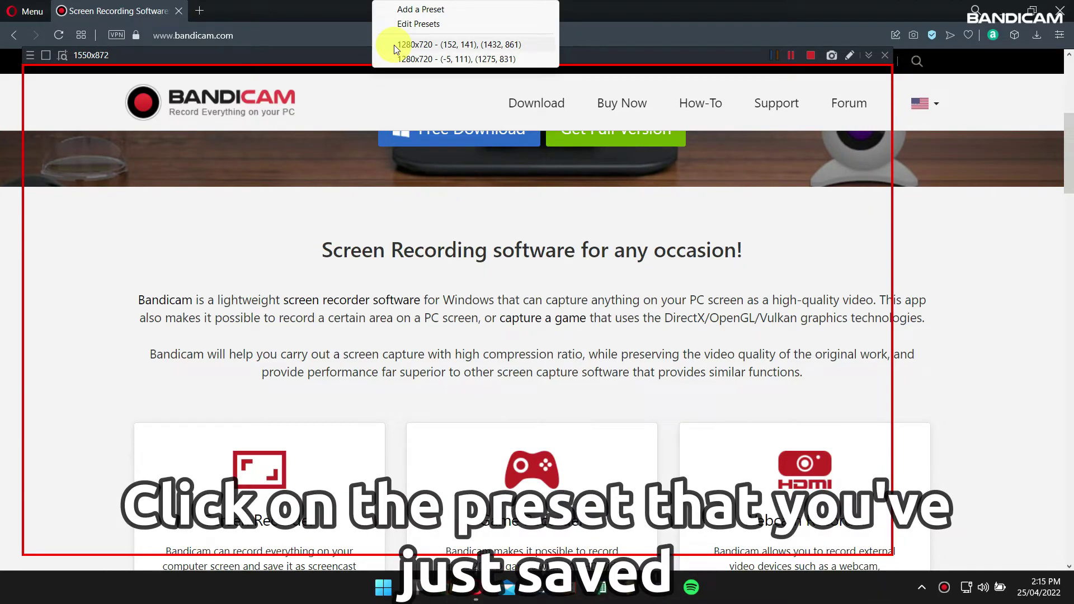
{"action": "left_click", "coordinate": [394, 45]}
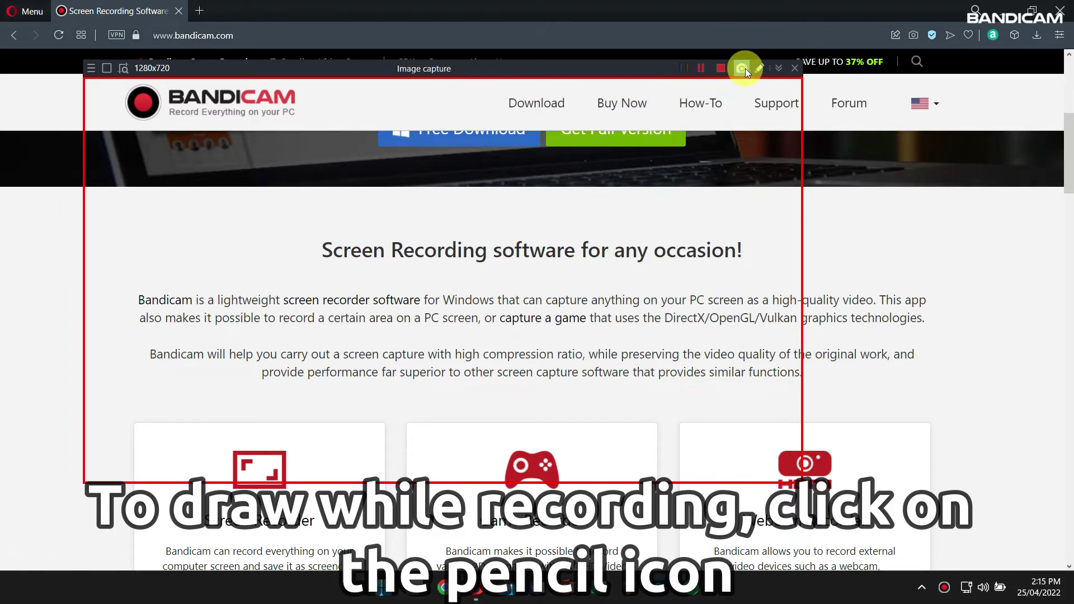
Step: Circle the 'Screen Recording software for any occasion!' heading in red, then close the drawing tools
{"action": "left_click", "coordinate": [761, 68]}
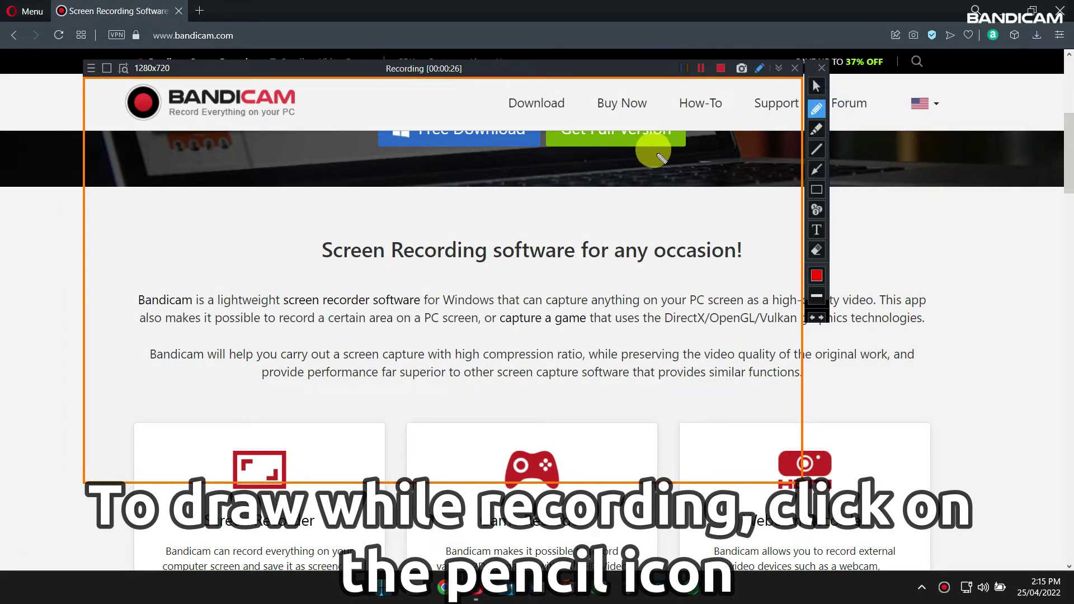
{"action": "mouse_move", "coordinate": [576, 174]}
{"action": "left_mouse_down"}
{"action": "mouse_move", "coordinate": [438, 251]}
{"action": "mouse_move", "coordinate": [570, 171]}
{"action": "left_mouse_up"}
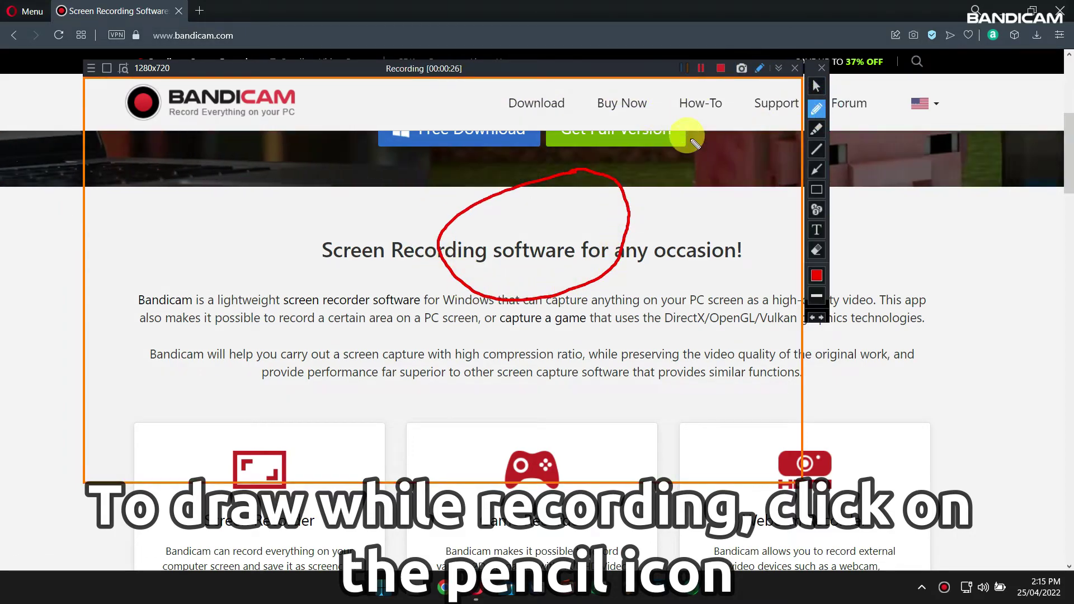
{"action": "left_click", "coordinate": [759, 66]}
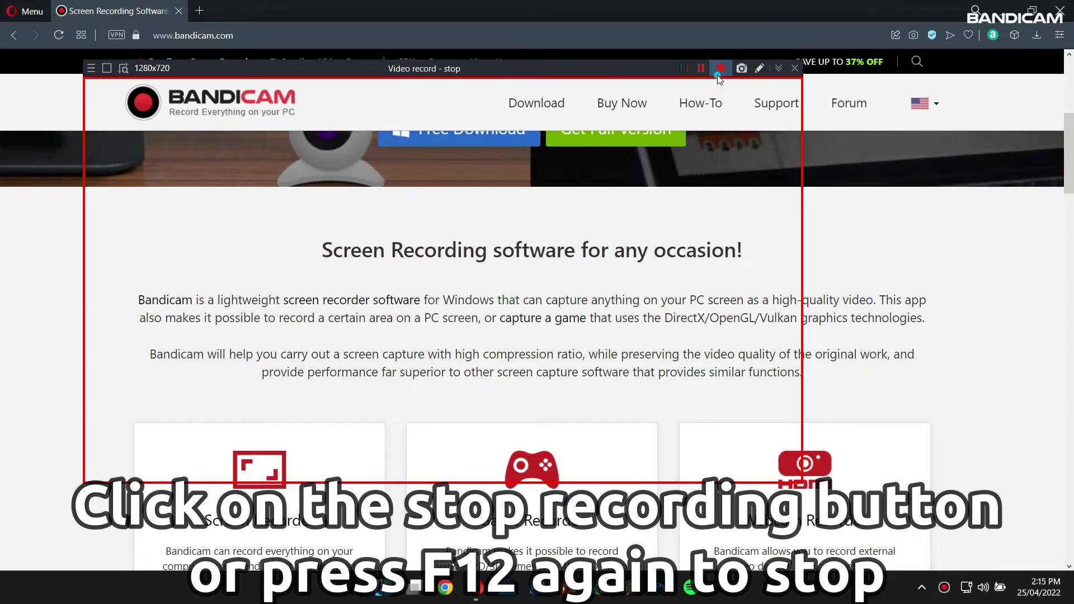
Step: Stop the 1280x720 rectangle recording of the bandicam.com page
{"action": "left_click", "coordinate": [718, 75]}
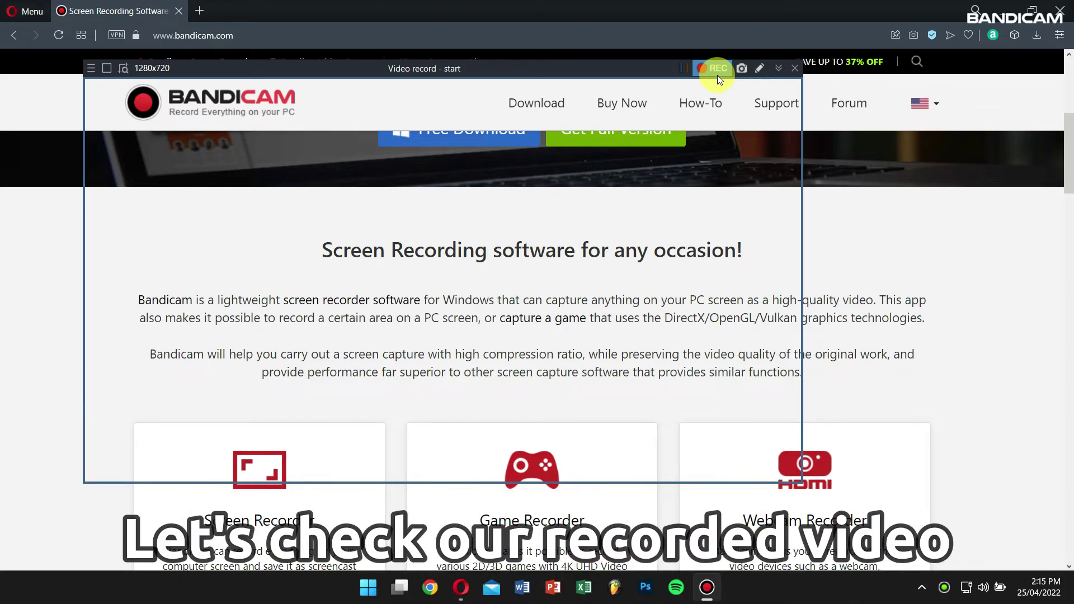